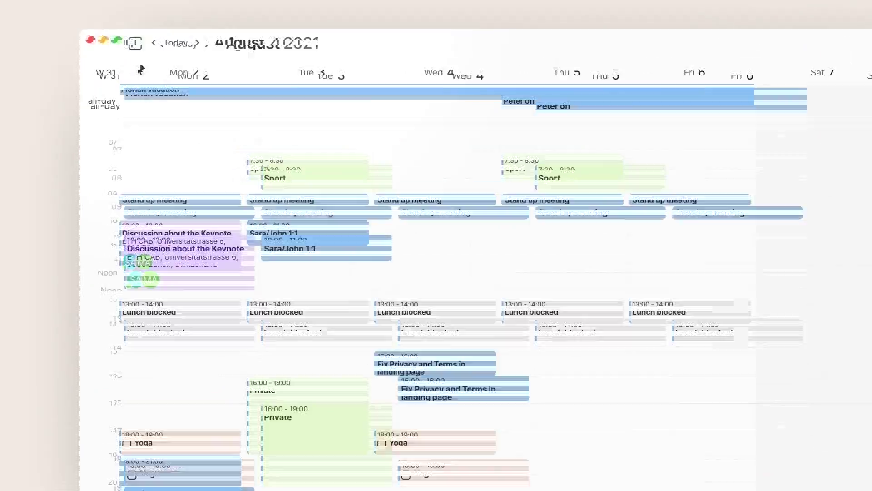
# Step: Sort All Tasks by due date and schedule Update documentation on Tuesday at 14:30
pyautogui.click(387, 129)
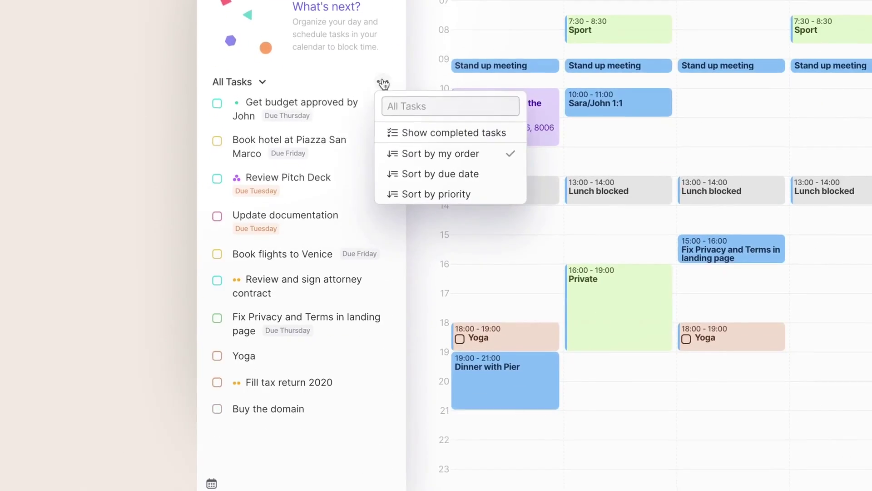
pyautogui.click(407, 175)
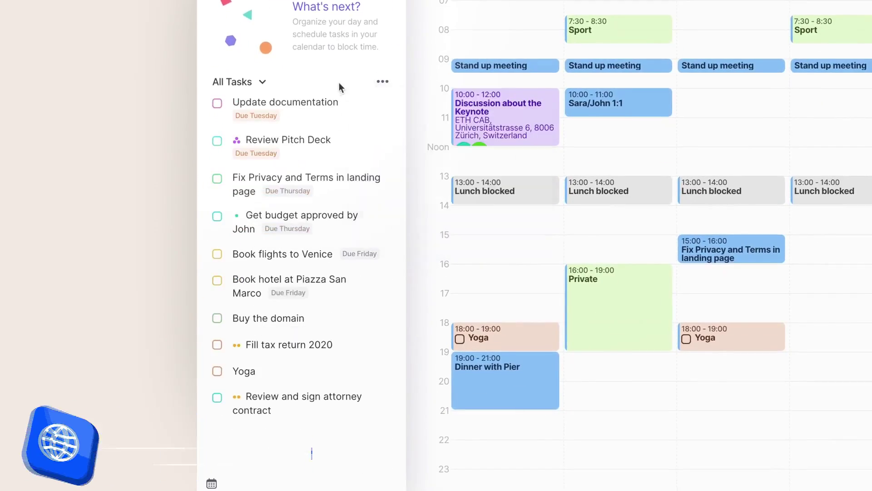
pyautogui.moveTo(291, 102); pyautogui.dragTo(633, 257)
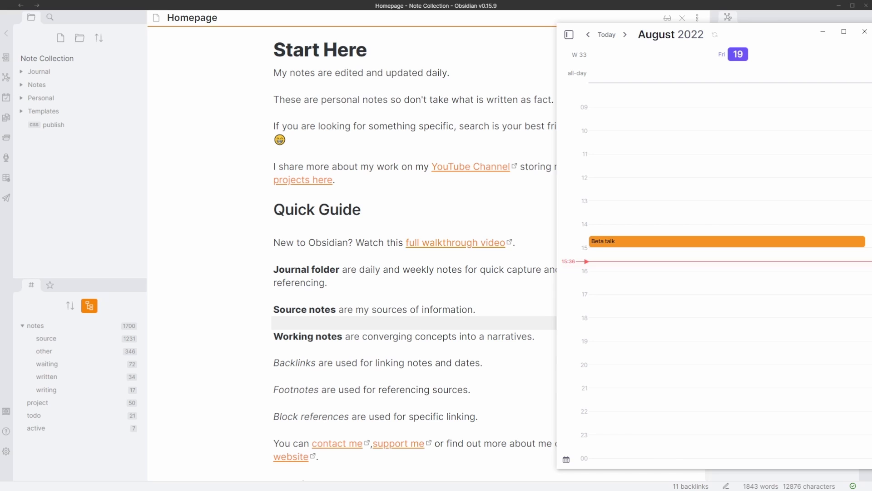
# Step: Step between days back to Friday 19, then try the week, two-week and month views
pyautogui.press('Right')
pyautogui.press('Right')
pyautogui.press('Right')
pyautogui.press('Left')
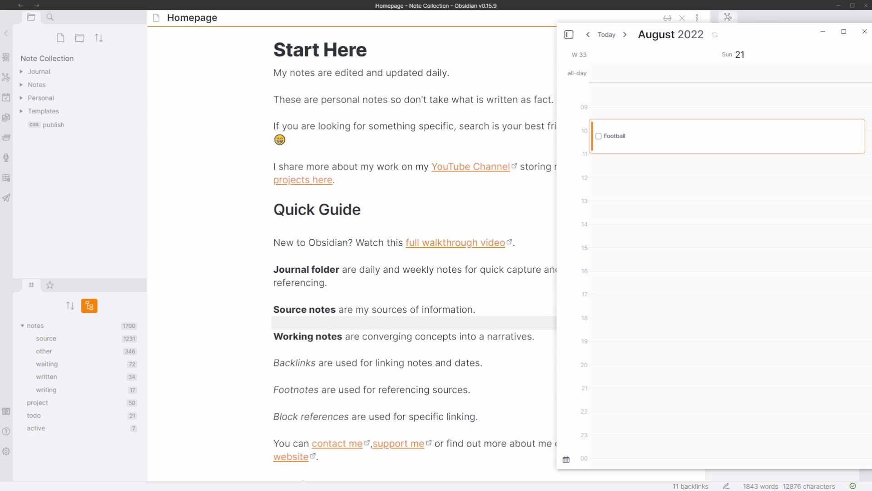
pyautogui.press('Left')
pyautogui.press('Left')
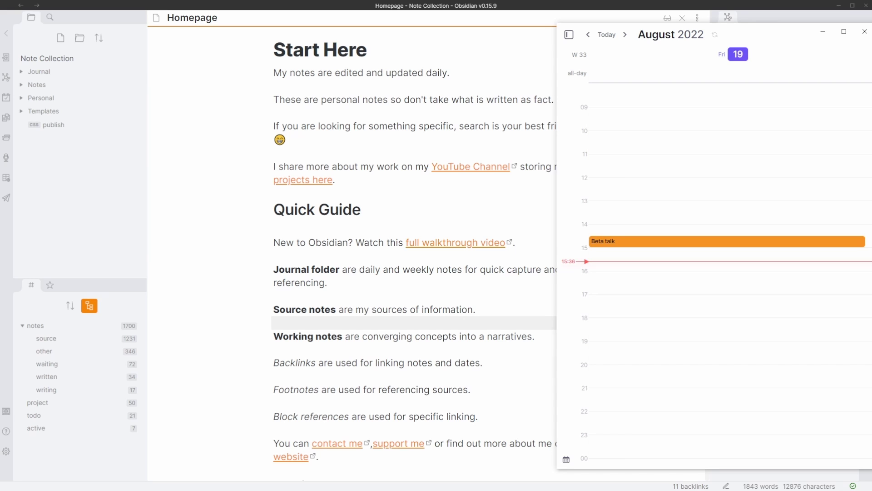
pyautogui.press('w')
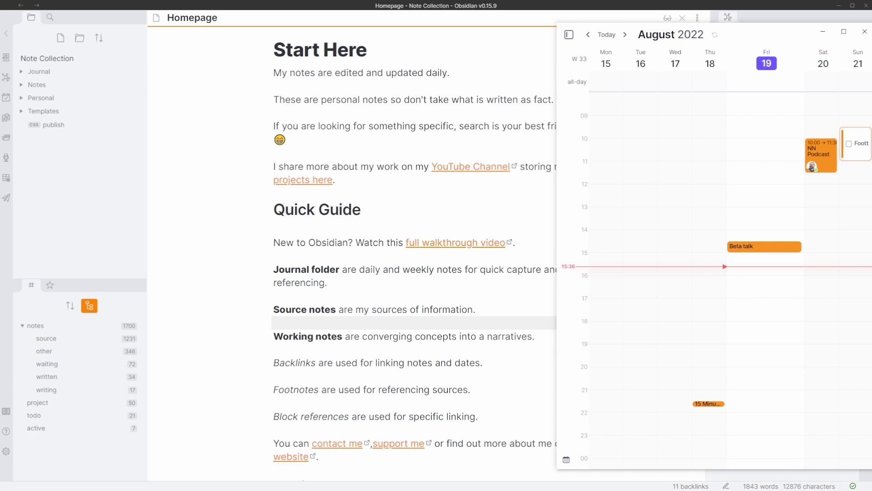
pyautogui.press('0')
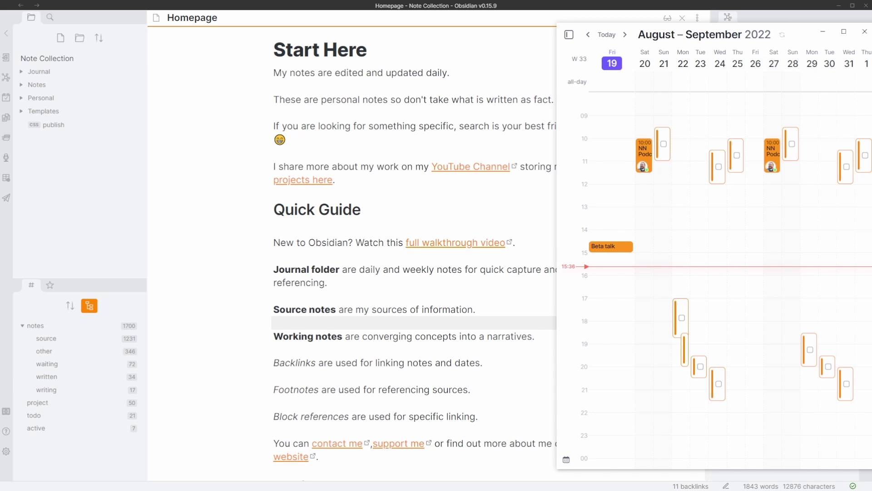
pyautogui.press('m')
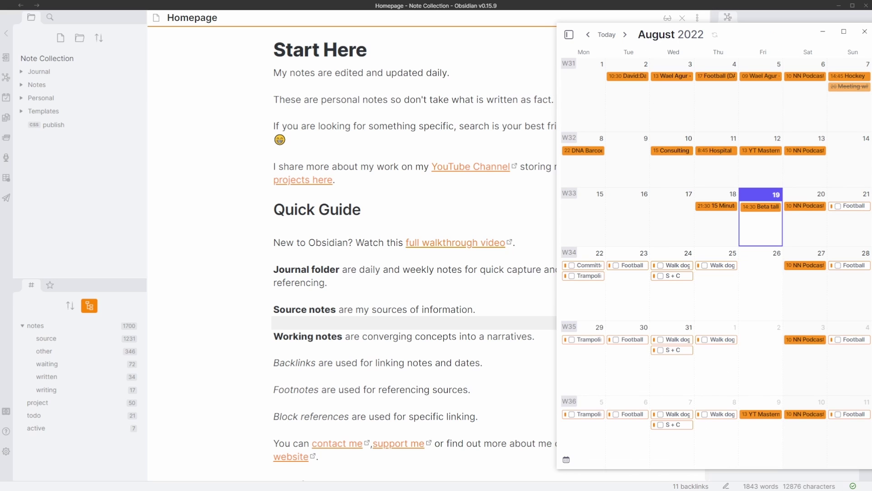
# Step: Try the seven-day, nine-day and single-day views, ending on a three-day view from Thursday 18
pyautogui.press('7')
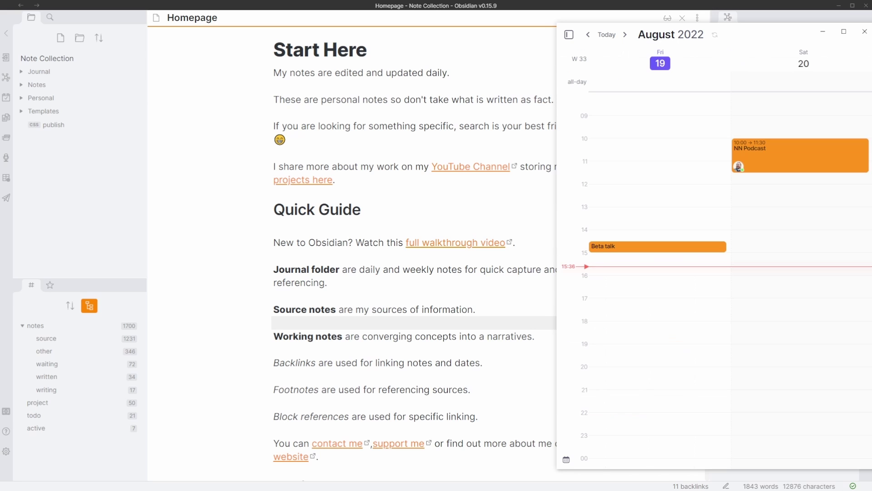
pyautogui.press('9')
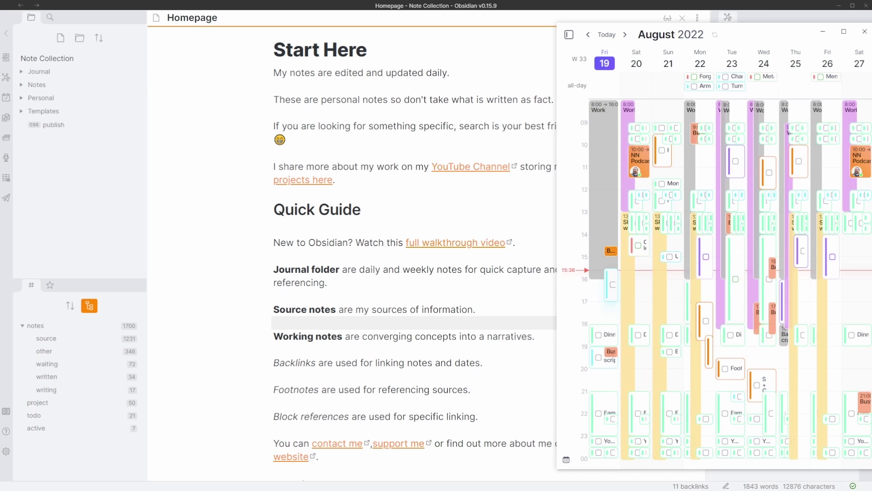
pyautogui.press('1')
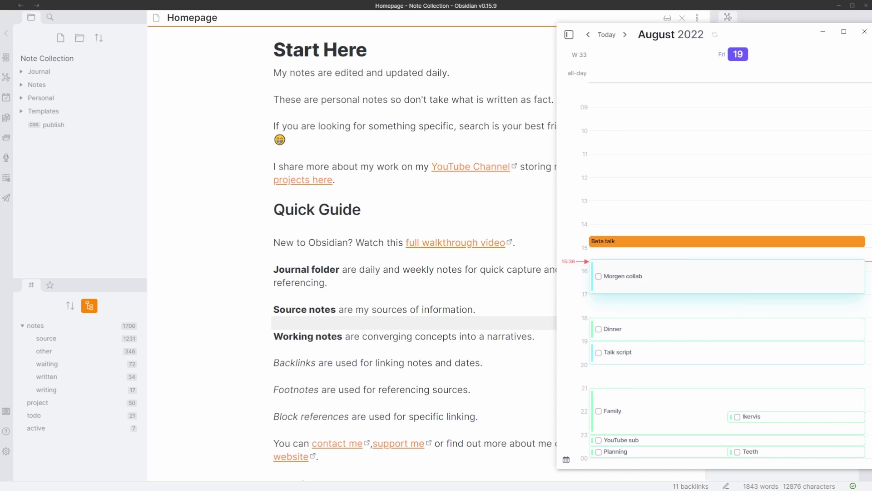
pyautogui.press('Left')
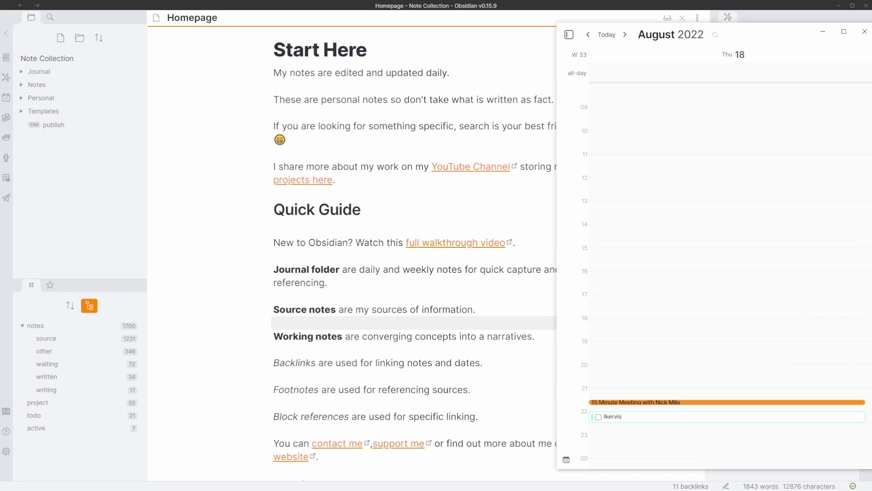
pyautogui.press('3')
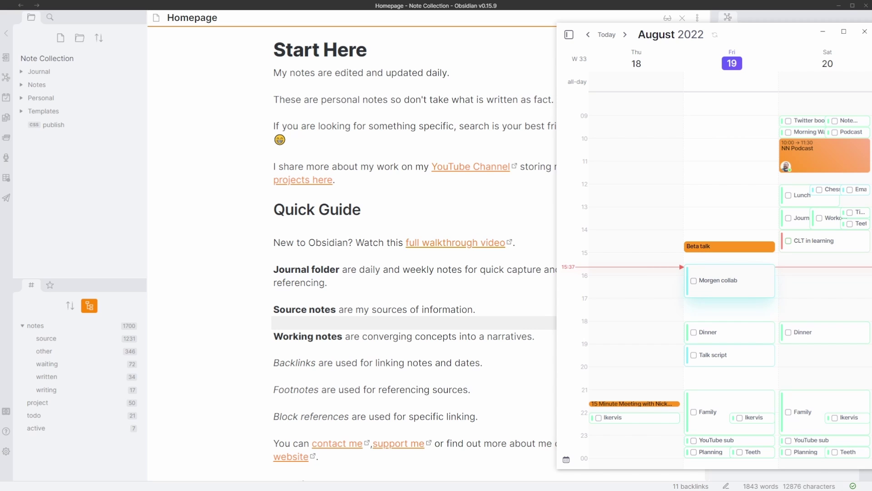
# Step: Switch to the August 2022 month view with the tasks and scheduling sidebar open
pyautogui.press('m')
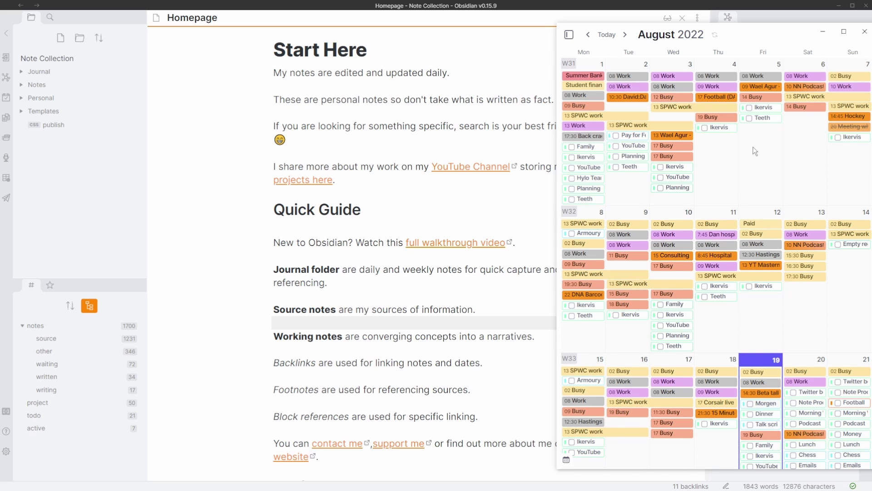
pyautogui.click(568, 34)
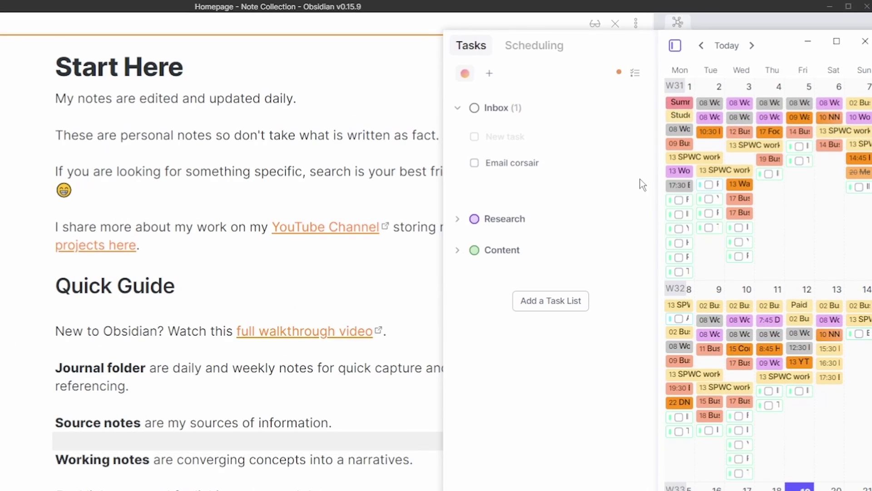
# Step: Open the task list options and move through the mini-calendar to 2 September
pyautogui.click(635, 73)
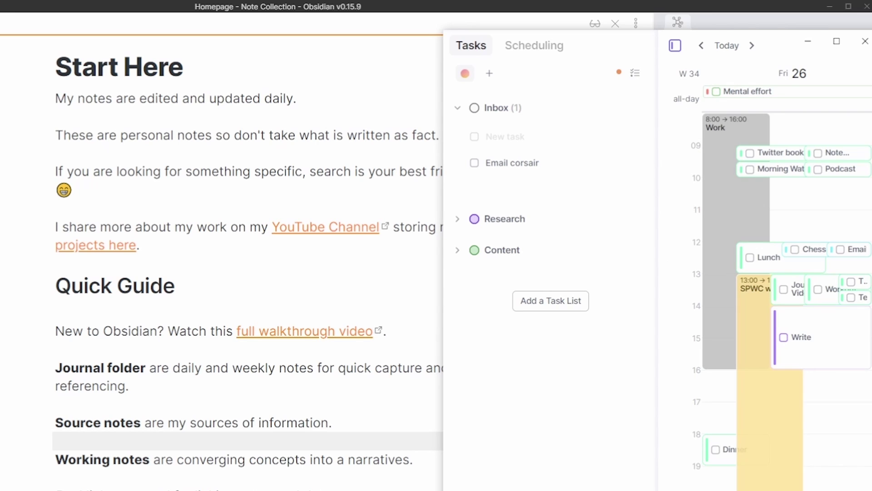
pyautogui.click(557, 416)
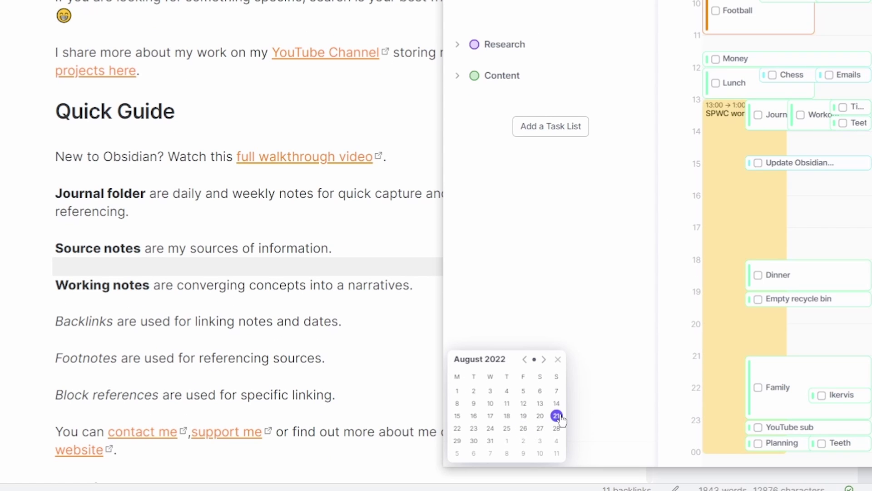
pyautogui.click(490, 427)
pyautogui.click(524, 441)
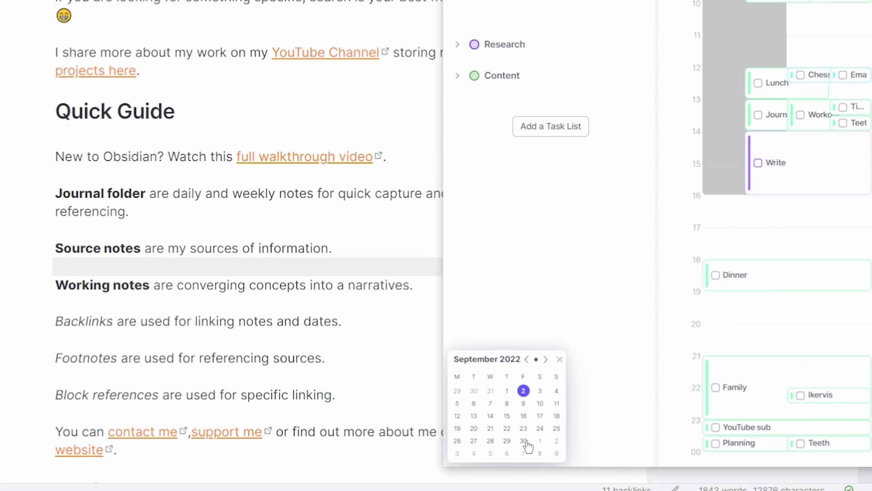
# Step: Create a task named 'task' at 17:00 on 2 September, save it and mark it done
pyautogui.click(709, 227)
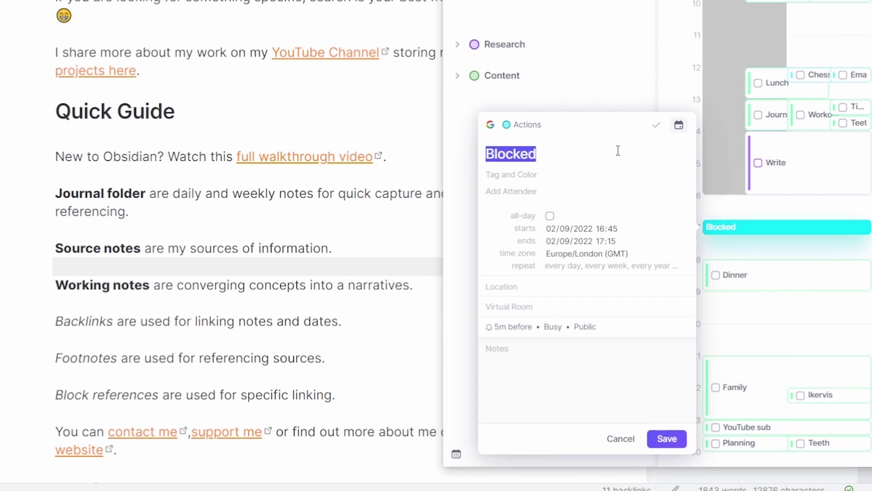
pyautogui.write('task')
pyautogui.click(657, 125)
pyautogui.write('task')
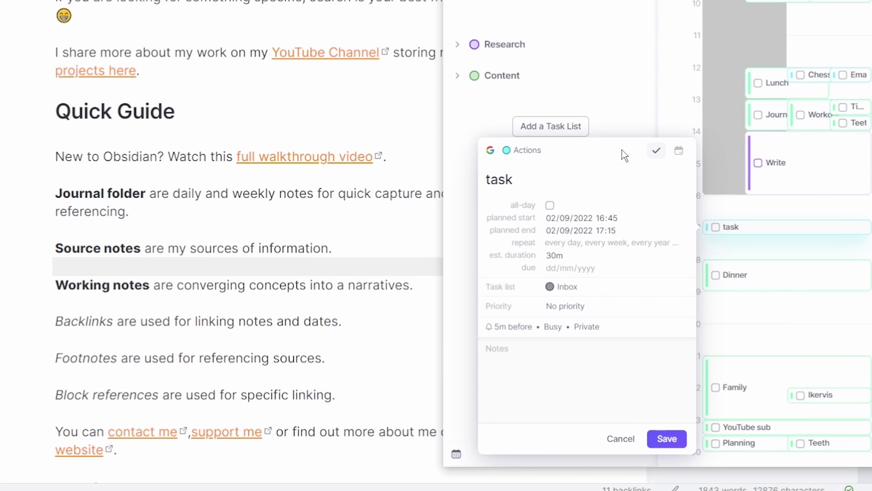
pyautogui.press('Return')
pyautogui.click(713, 227)
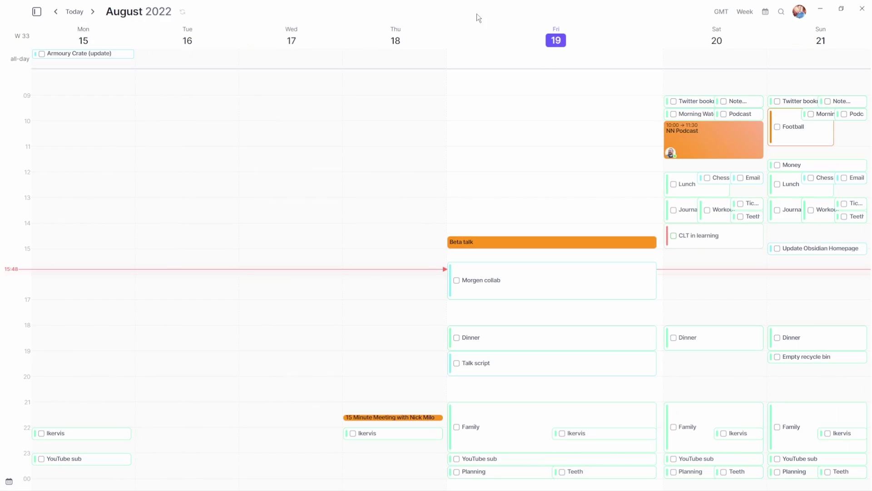
# Step: Jump to next week, return to the 15–21 August week, and show the calendar views list
pyautogui.press('j')
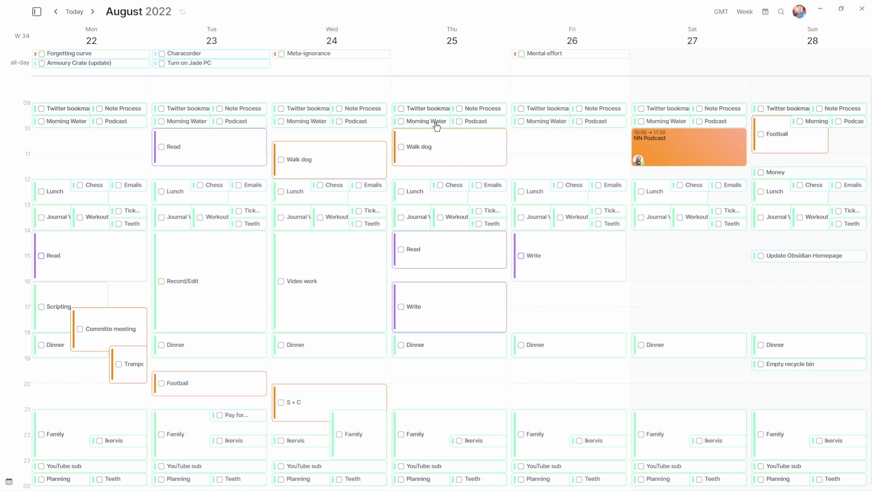
pyautogui.press('t')
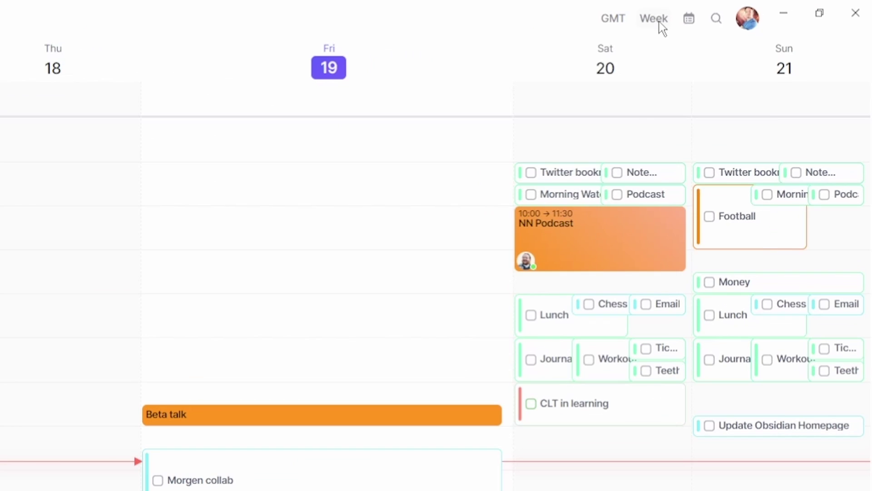
pyautogui.click(659, 22)
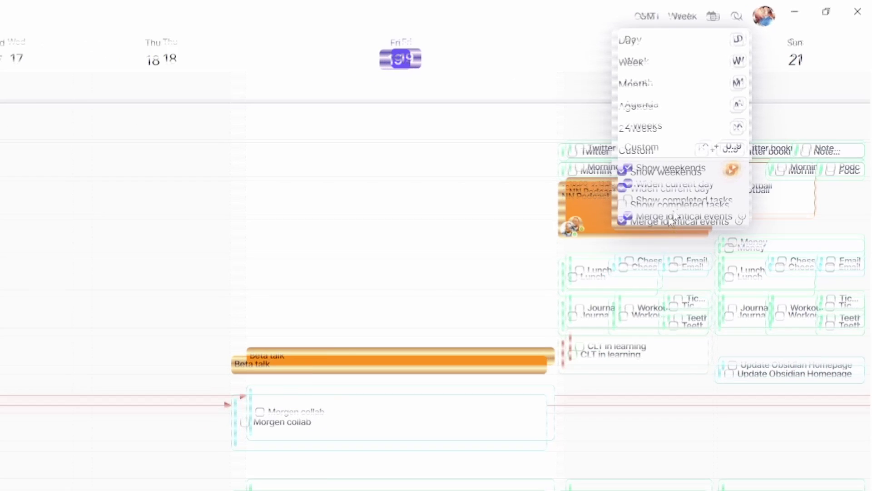
# Step: Show Saturday 20 alone, then the 22–28 August week, and move the Mental effort all-day event
pyautogui.click(614, 29)
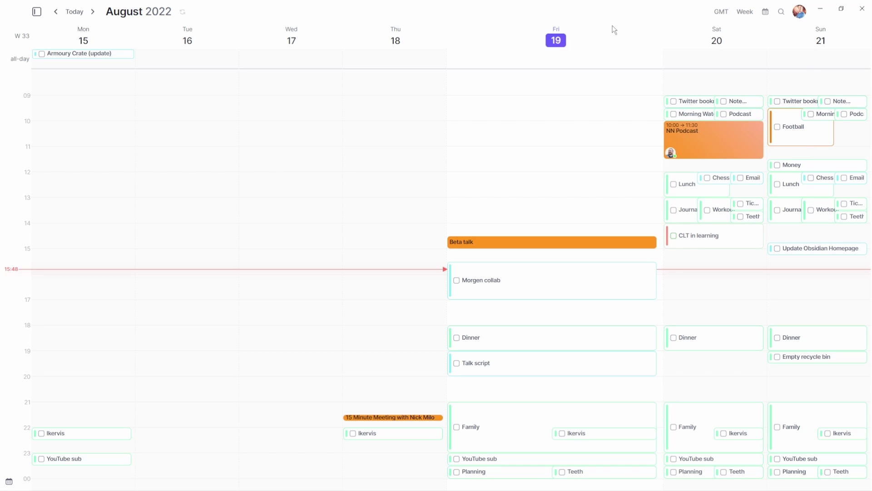
pyautogui.click(716, 41)
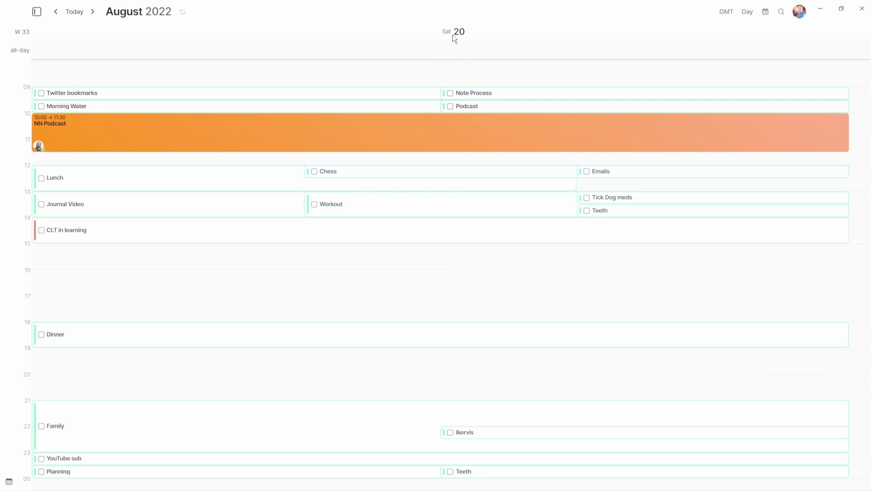
pyautogui.press('w')
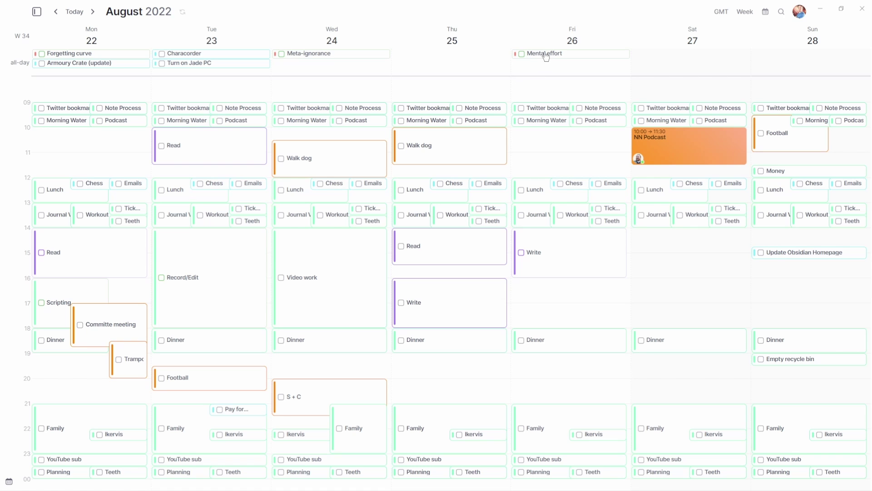
pyautogui.moveTo(545, 55); pyautogui.dragTo(654, 74)
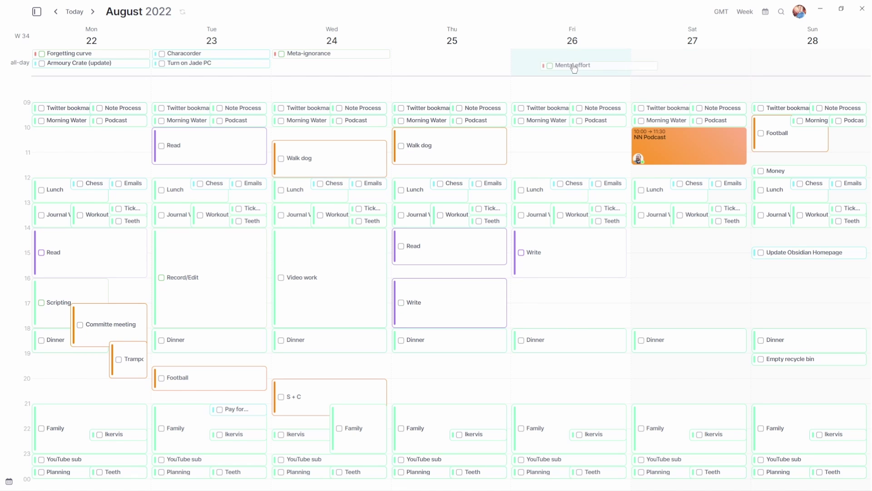
# Step: Rearrange Friday 26: Mental effort and Chess into the all-day row, then try lengthening Write
pyautogui.moveTo(574, 68); pyautogui.dragTo(574, 68)
pyautogui.moveTo(575, 187); pyautogui.dragTo(572, 241)
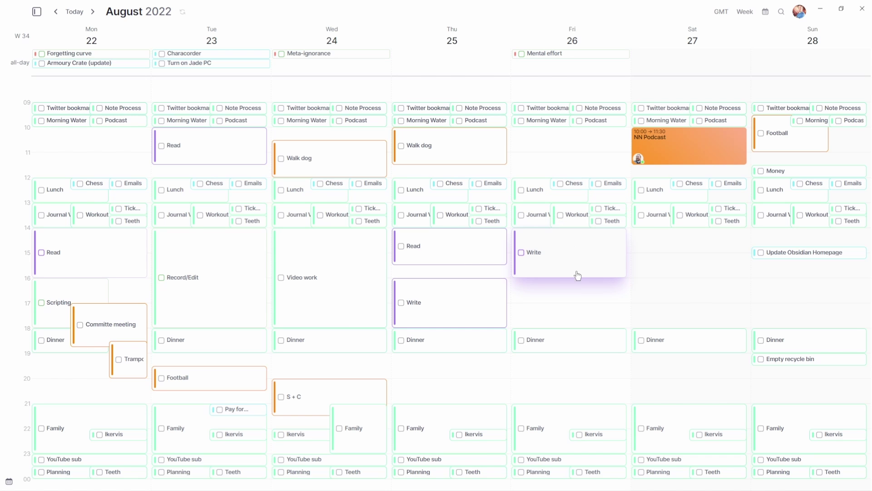
pyautogui.moveTo(575, 276)
pyautogui.mouseDown()
pyautogui.moveTo(571, 298)
pyautogui.moveTo(572, 278)
pyautogui.mouseUp()
# Step: Create 'new task' on Friday at 16:15, then delete it choosing 'Unschedule only'
pyautogui.click(561, 290)
pyautogui.press('BackSpace')
pyautogui.write('new task')
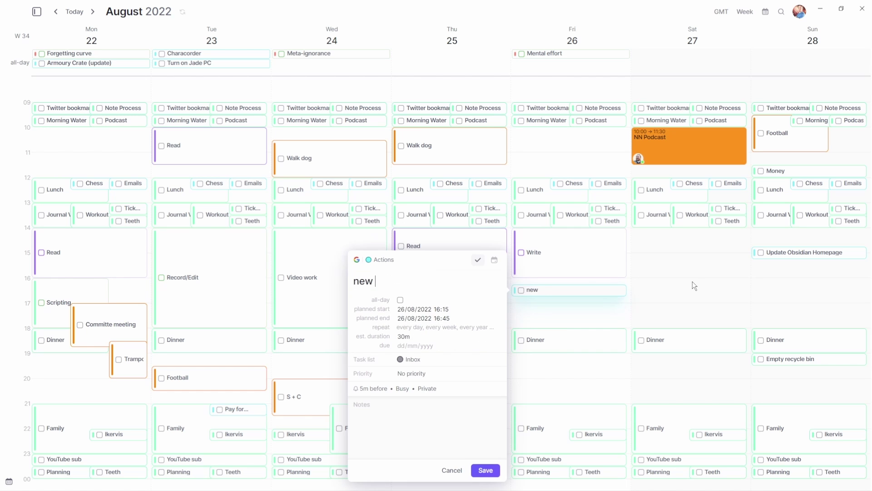
pyautogui.press('Return')
pyautogui.rightClick(594, 289)
pyautogui.click(623, 312)
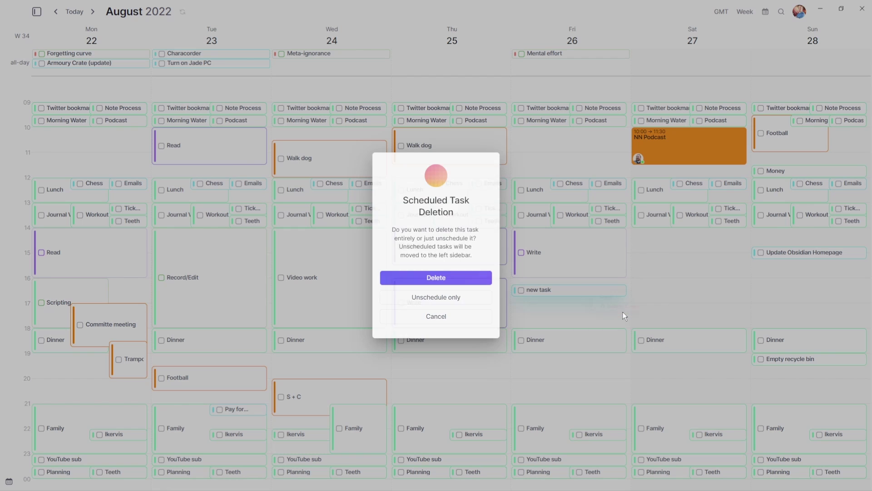
pyautogui.click(459, 304)
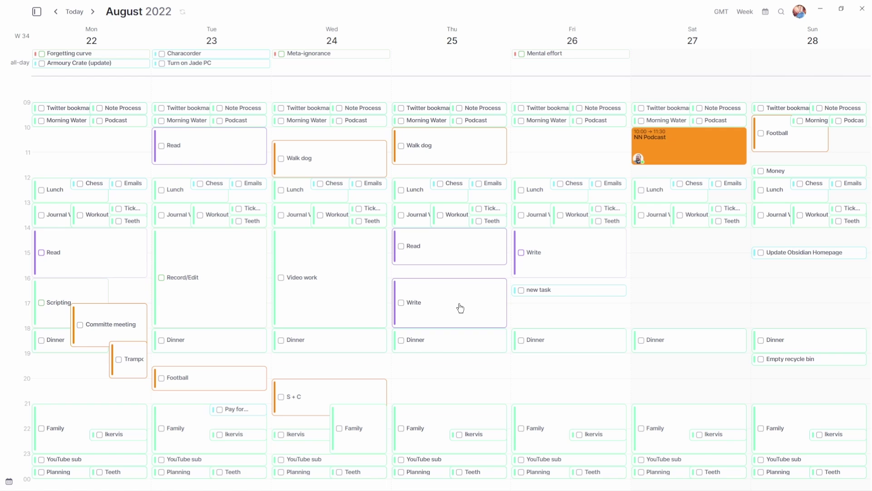
# Step: Show the Tasks sidebar with Ctrl+B and check which calendars the NN Podcast event can use
pyautogui.hotkey('ctrl', 'b')
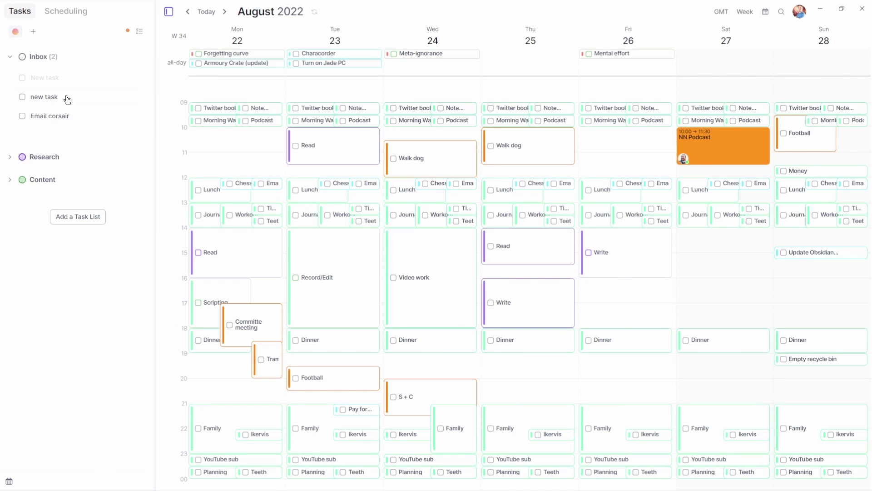
pyautogui.click(726, 149)
pyautogui.click(550, 142)
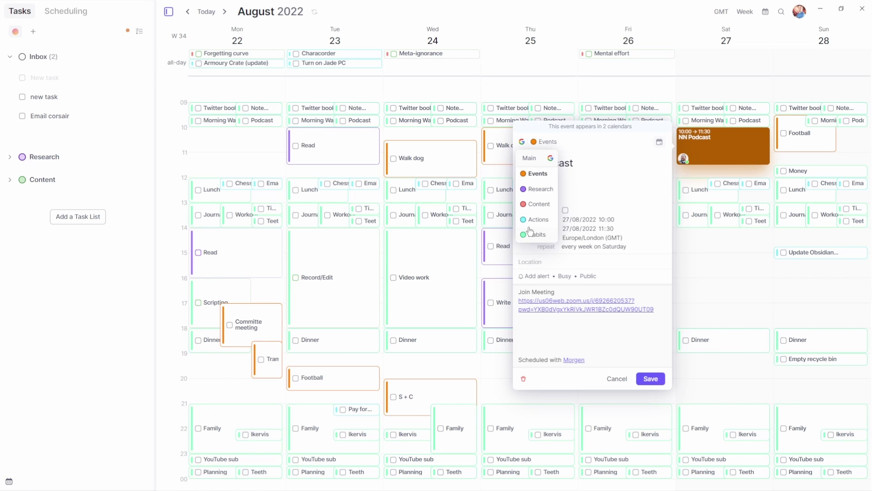
pyautogui.click(635, 85)
# Step: Browse Settings > Accounts and the Events calendar's options, then close Settings
pyautogui.click(799, 11)
pyautogui.click(754, 54)
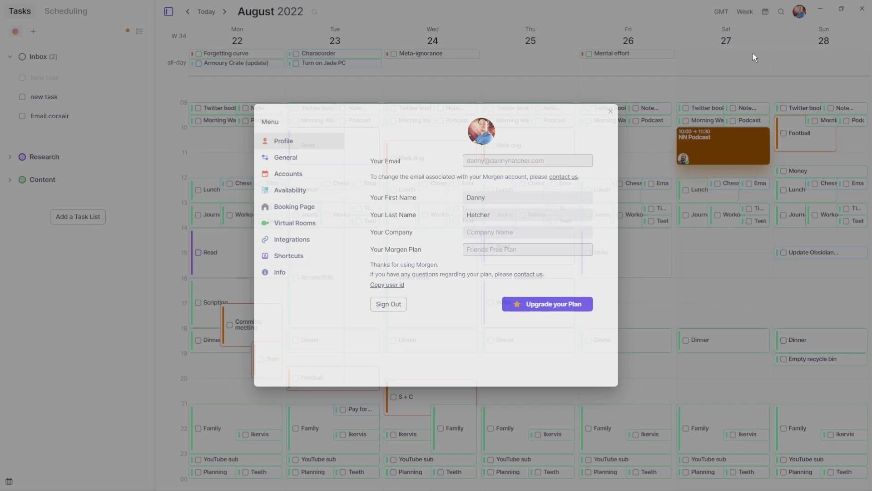
pyautogui.click(309, 173)
pyautogui.click(596, 142)
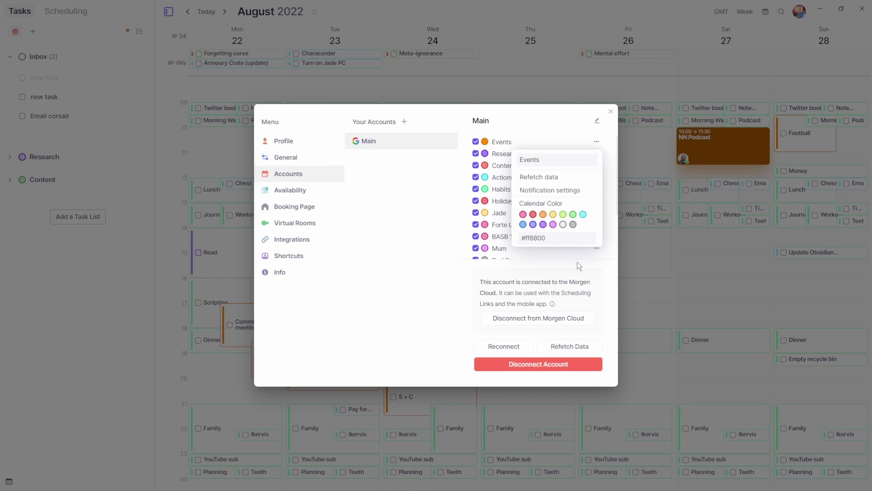
pyautogui.press('Escape')
pyautogui.press('Escape')
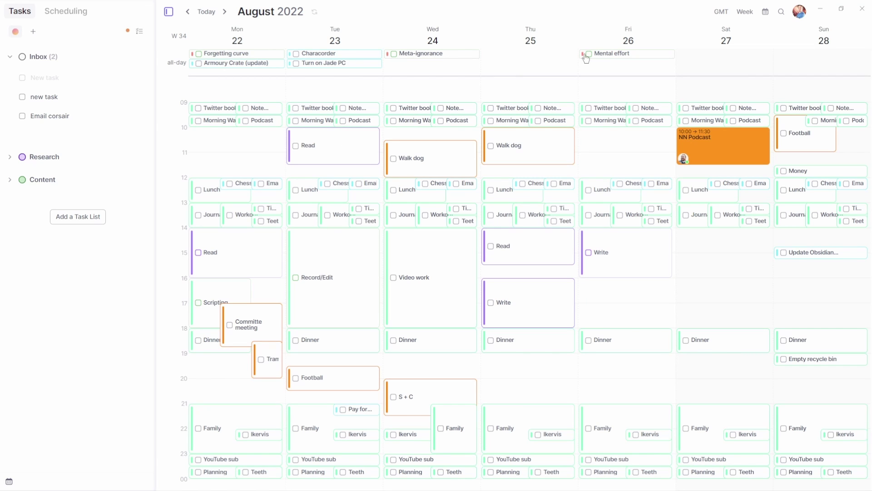
# Step: Inspect Twitter bookmarks and Mental effort, then in month view check Morgen use and Meta-ignorance
pyautogui.click(619, 111)
pyautogui.click(609, 56)
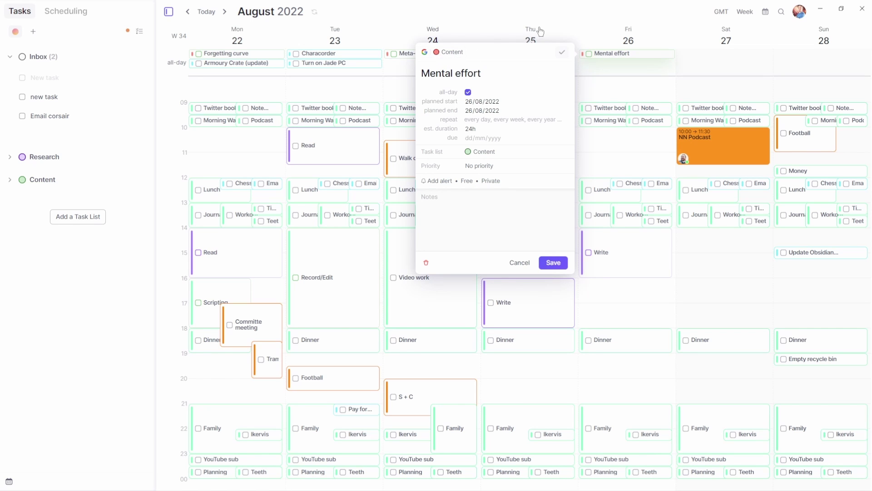
pyautogui.click(678, 43)
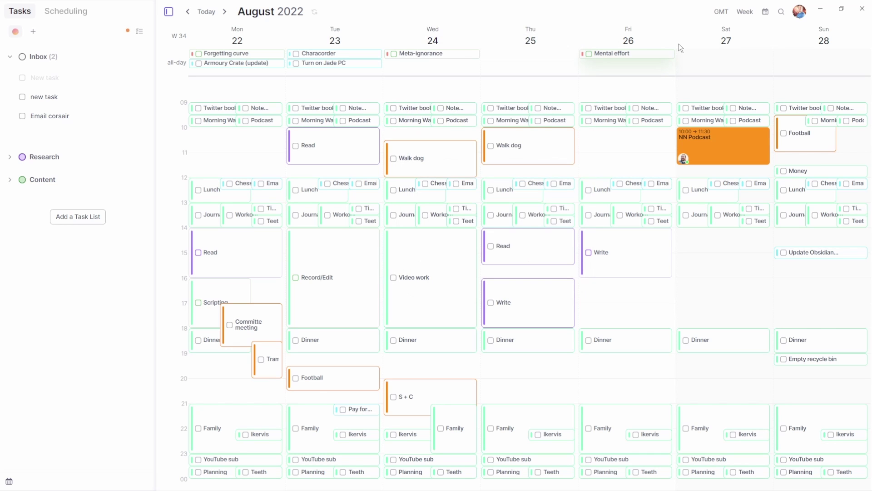
pyautogui.press('m')
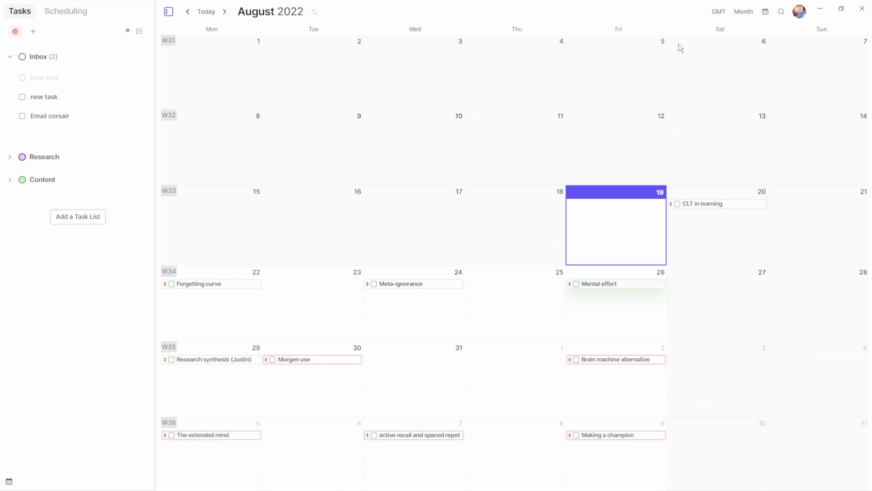
pyautogui.click(318, 361)
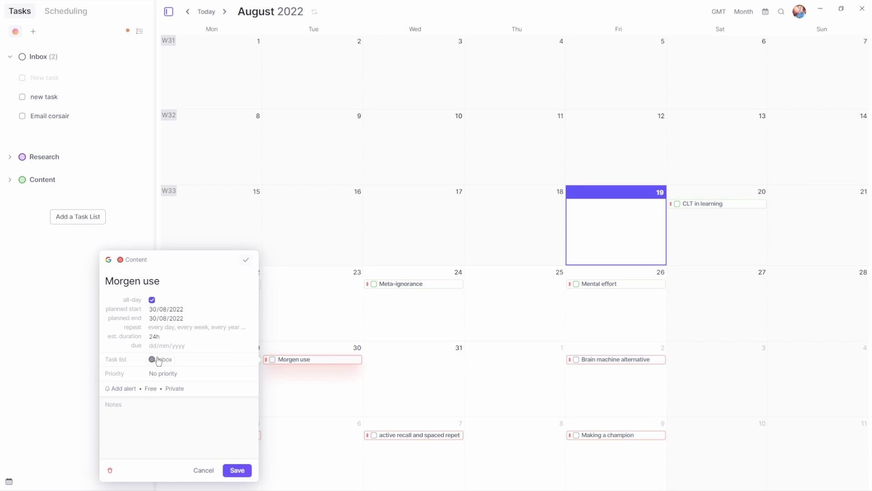
pyautogui.click(384, 286)
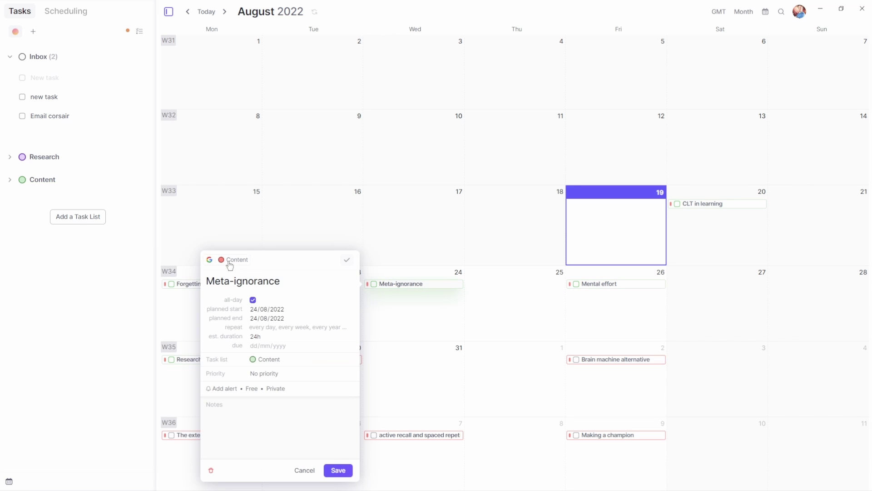
pyautogui.click(427, 235)
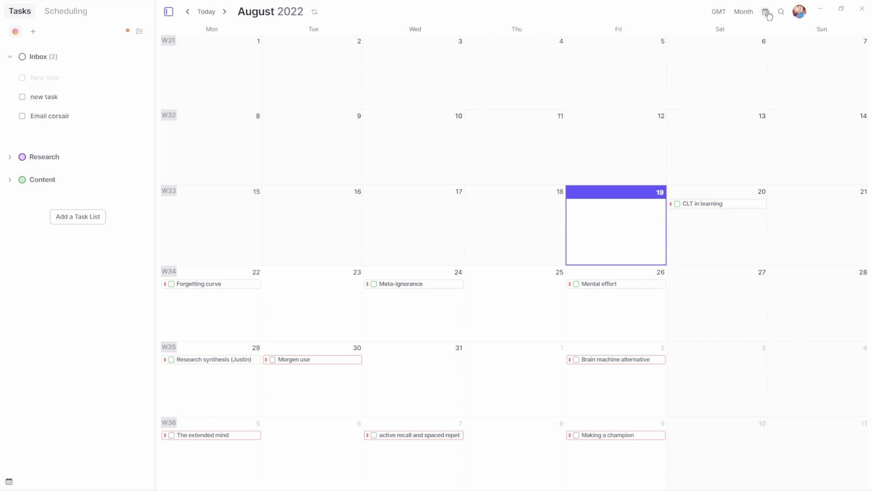
# Step: Enable 'Show completed tasks', return to the current week, and bring up Google Calendar in the browser
pyautogui.click(746, 14)
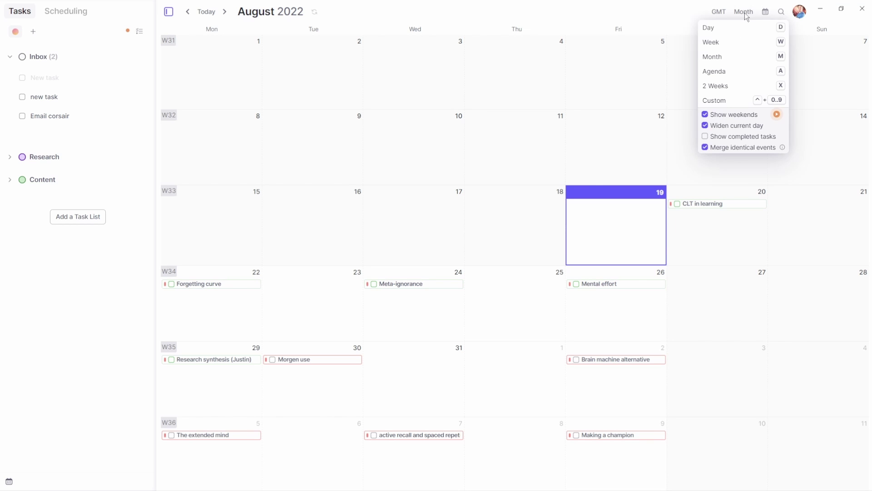
pyautogui.click(706, 137)
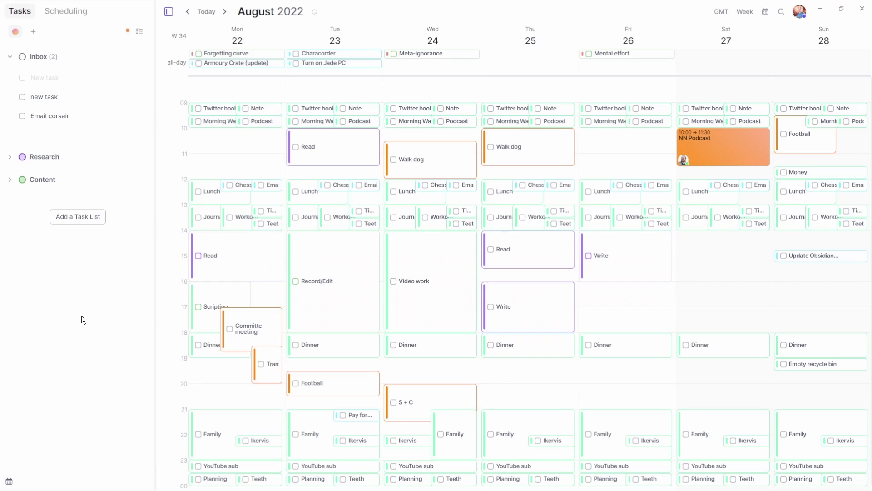
pyautogui.press('t')
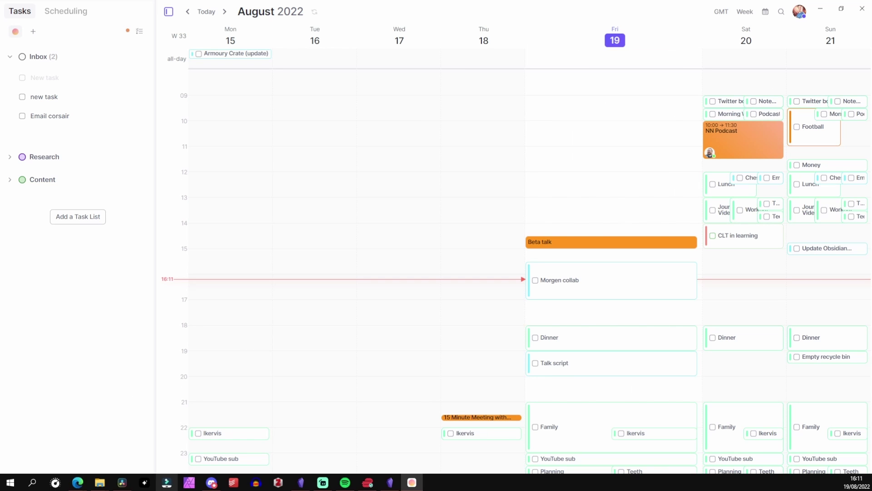
pyautogui.moveTo(89, 476)
pyautogui.click(148, 439)
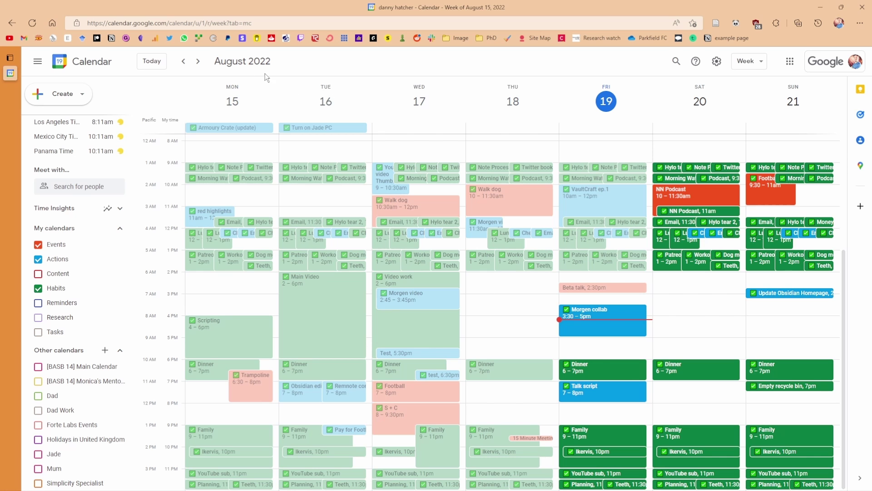
# Step: In Google Calendar, page forward and back, open Morgen collab's edit page, then return to Morgen
pyautogui.click(197, 62)
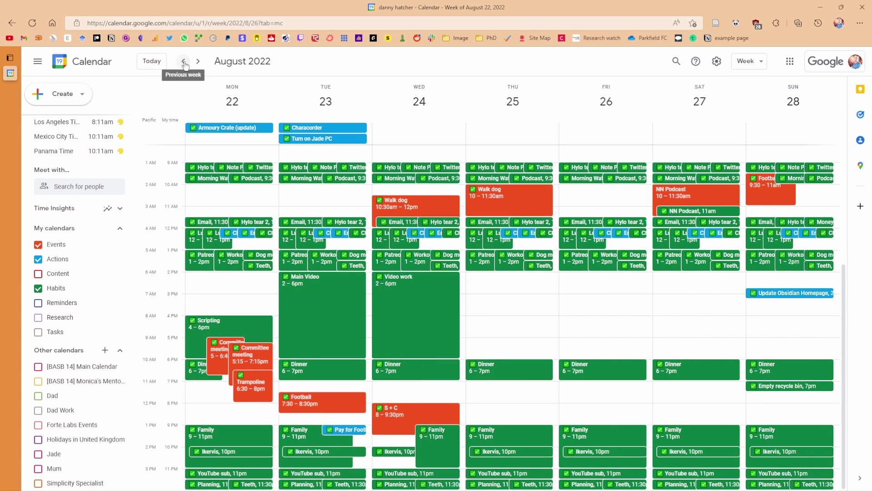
pyautogui.click(184, 60)
pyautogui.doubleClick(585, 317)
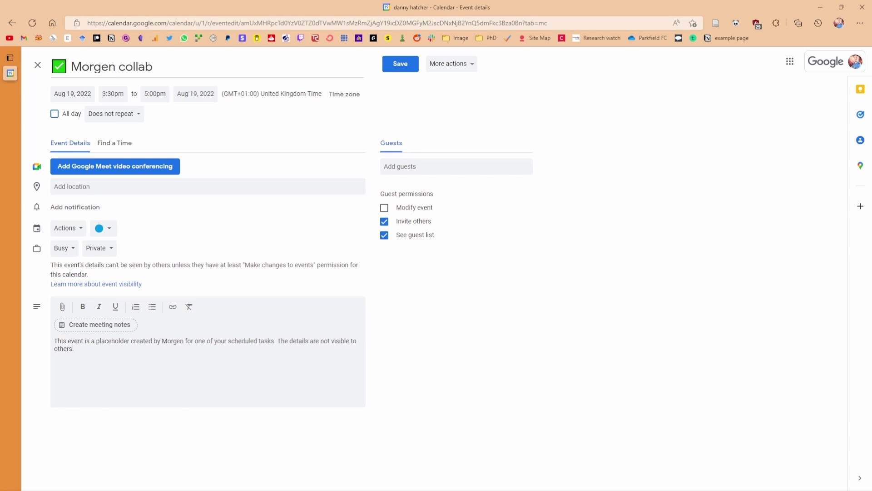
pyautogui.hotkey('alt', 'Tab')
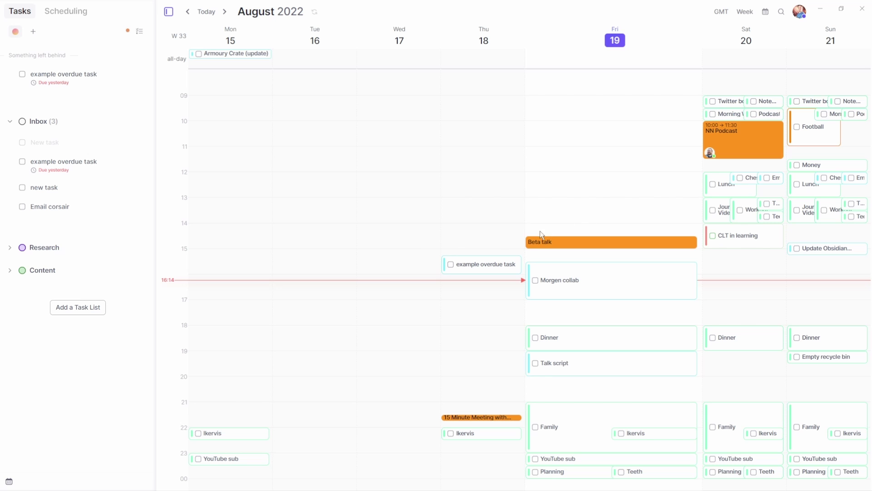
# Step: Inspect Morgen collab's repeat (left at never), estimated duration and due date options without changing them
pyautogui.click(586, 281)
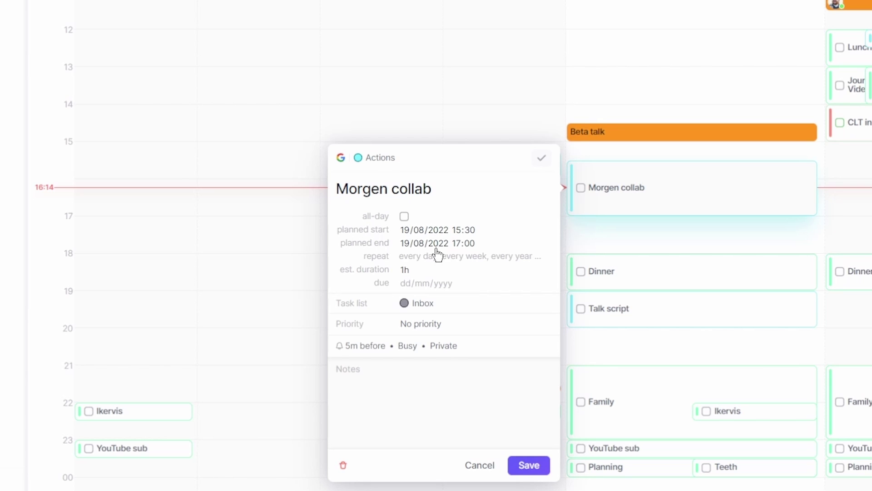
pyautogui.click(414, 258)
pyautogui.click(645, 265)
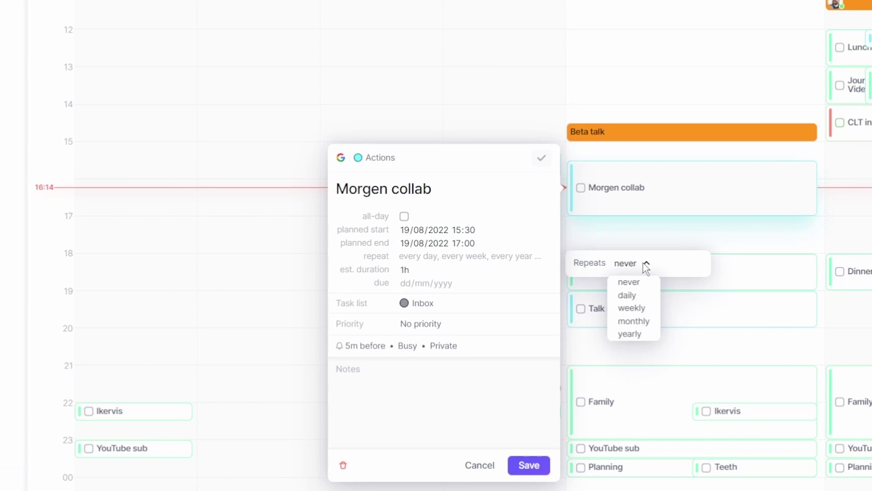
pyautogui.click(677, 269)
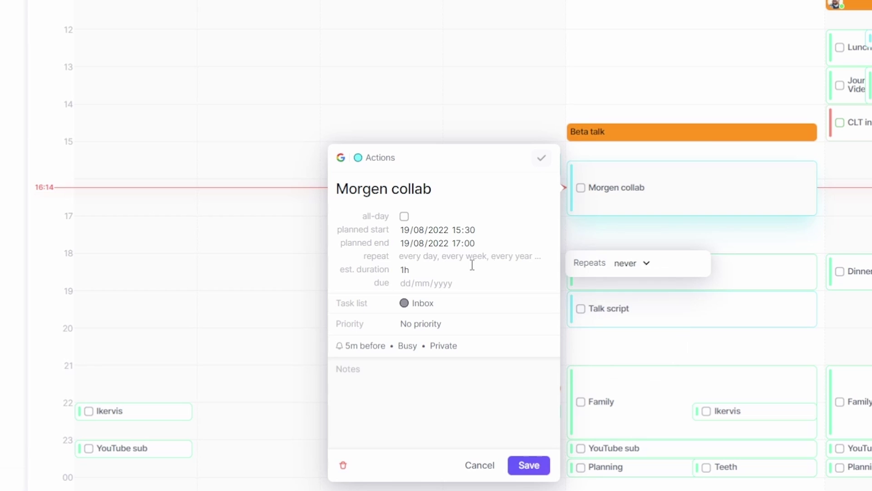
pyautogui.click(423, 267)
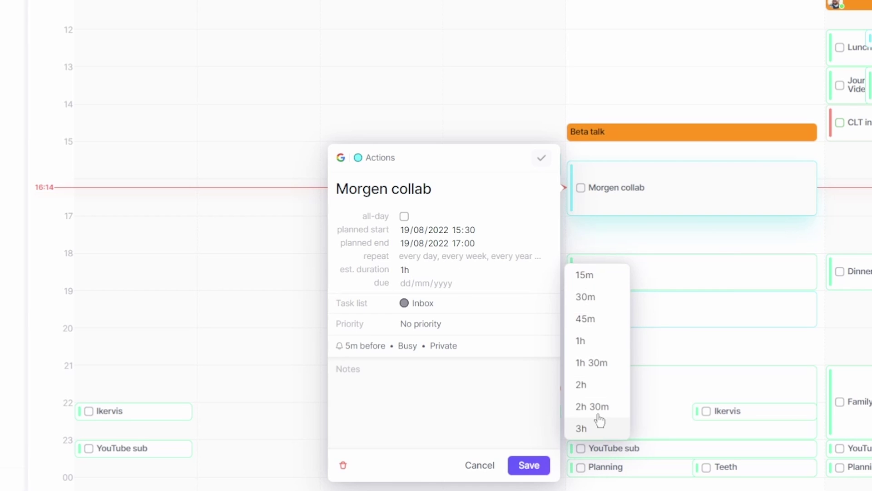
pyautogui.click(422, 286)
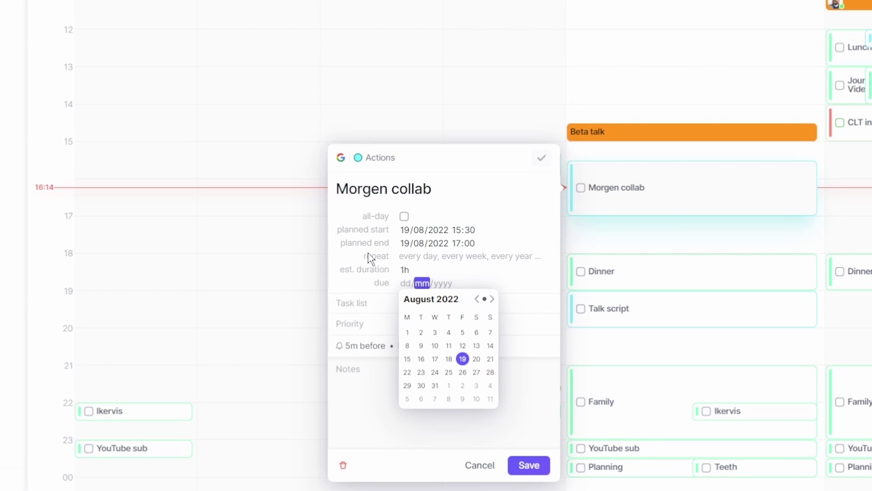
pyautogui.click(352, 261)
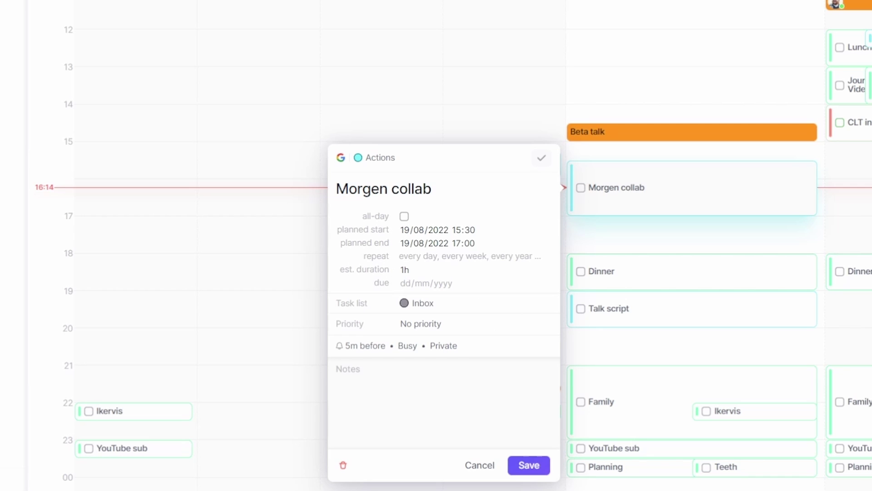
pyautogui.click(445, 141)
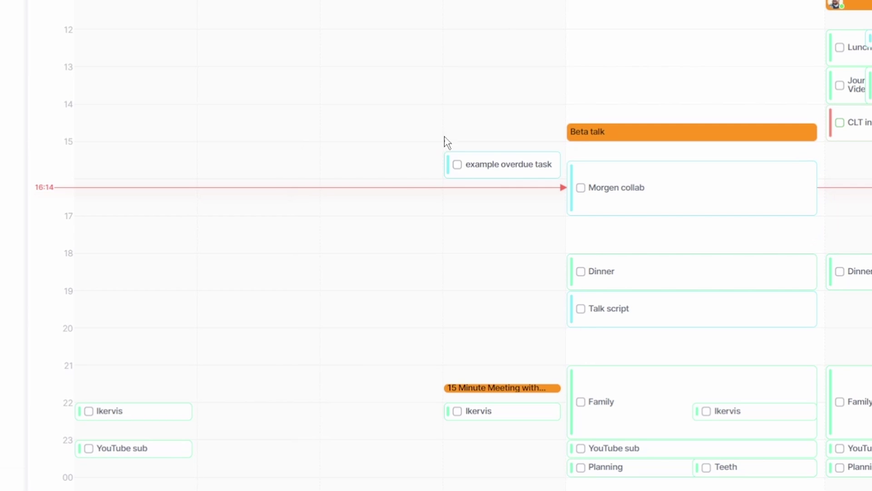
# Step: Change the example overdue task's due date to 19 August 2022, then list Morgen collab's availability options
pyautogui.click(502, 173)
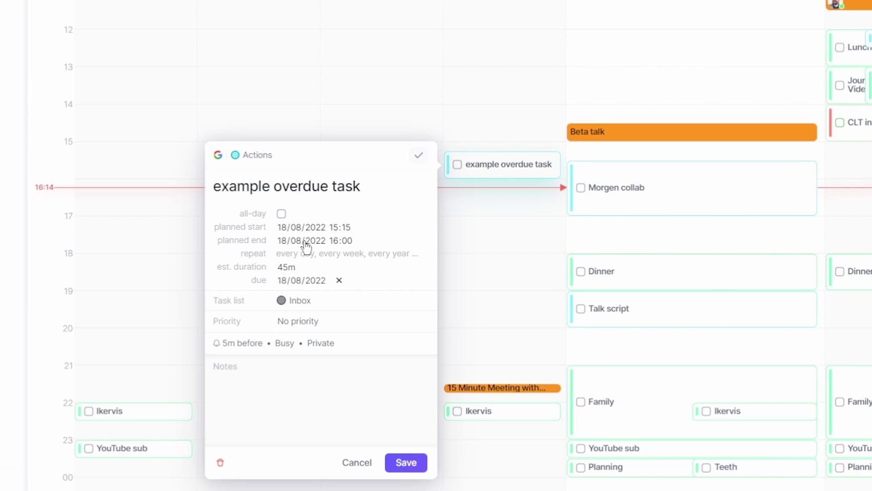
pyautogui.click(295, 281)
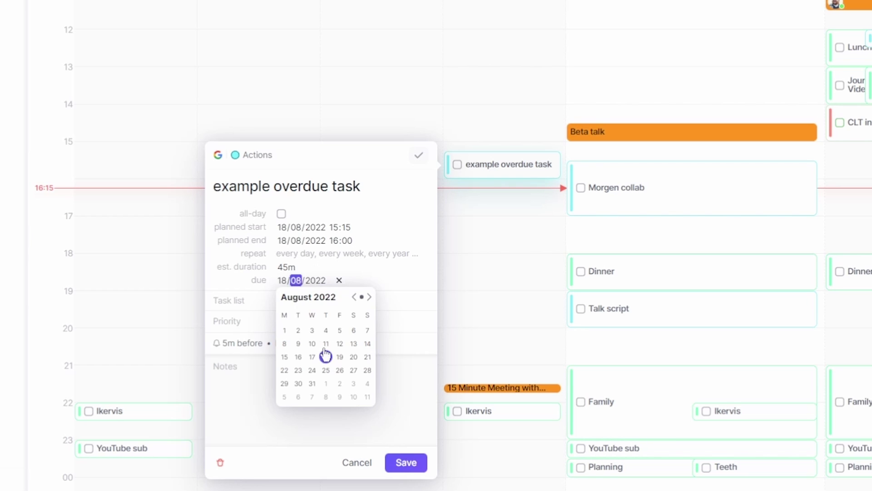
pyautogui.click(341, 357)
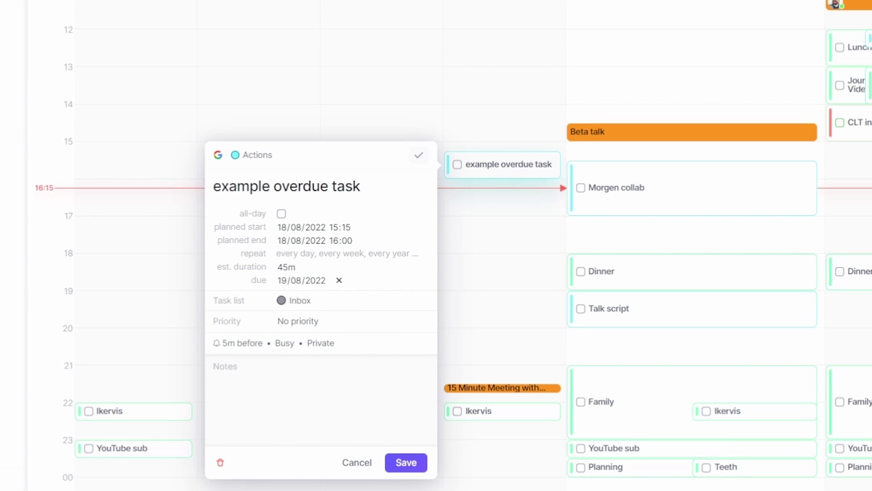
pyautogui.click(476, 116)
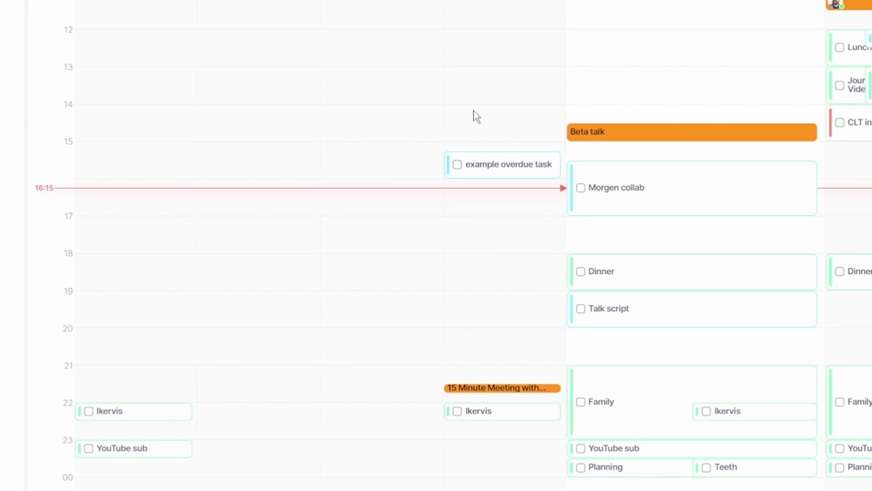
pyautogui.click(670, 207)
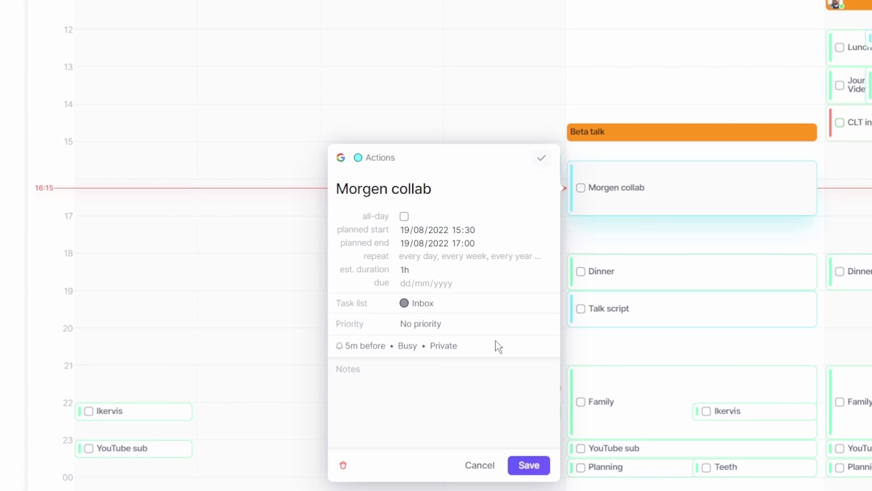
pyautogui.click(414, 348)
# Step: Review Morgen collab's visibility options unchanged, then go to the Accounts settings
pyautogui.click(444, 352)
pyautogui.click(444, 354)
pyautogui.click(377, 360)
pyautogui.click(803, 9)
pyautogui.click(779, 89)
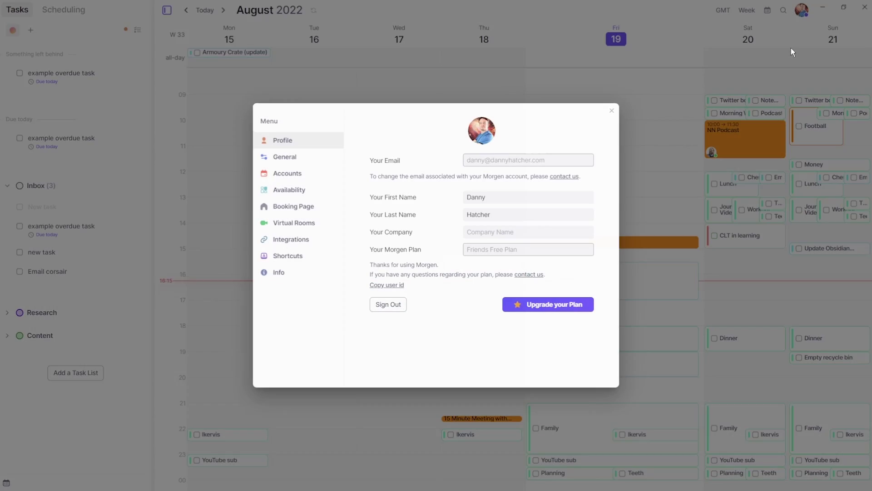
pyautogui.click(269, 173)
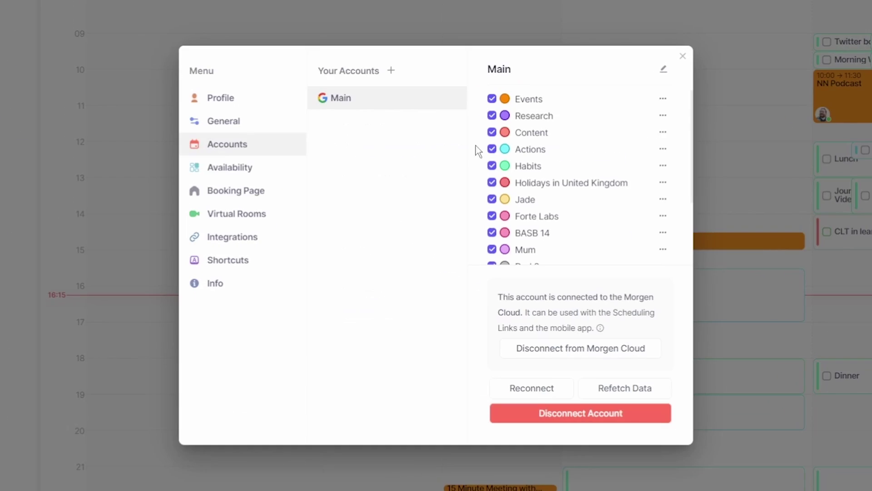
# Step: Review the notification settings of the Actions, Habits and Events calendars without changing them
pyautogui.click(663, 151)
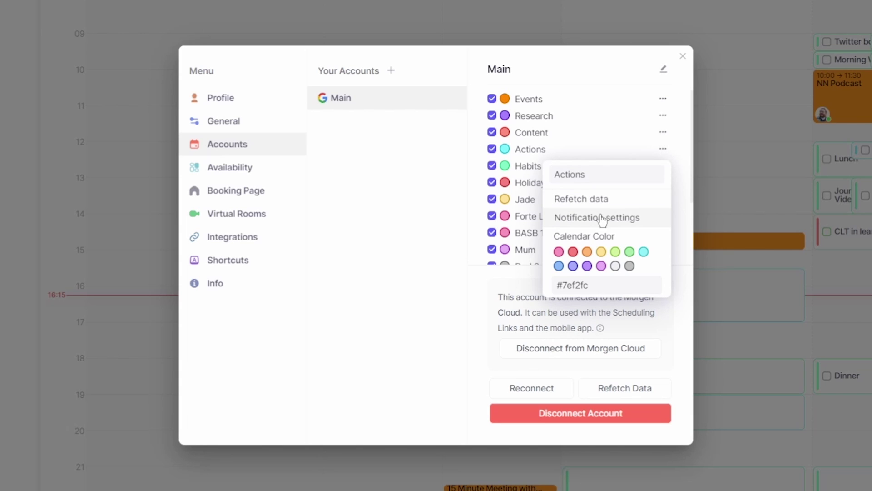
pyautogui.moveTo(603, 221)
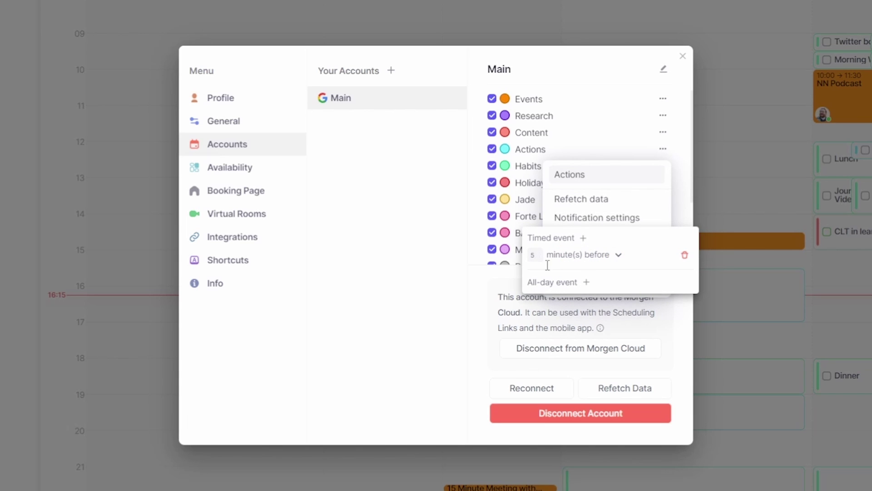
pyautogui.click(650, 154)
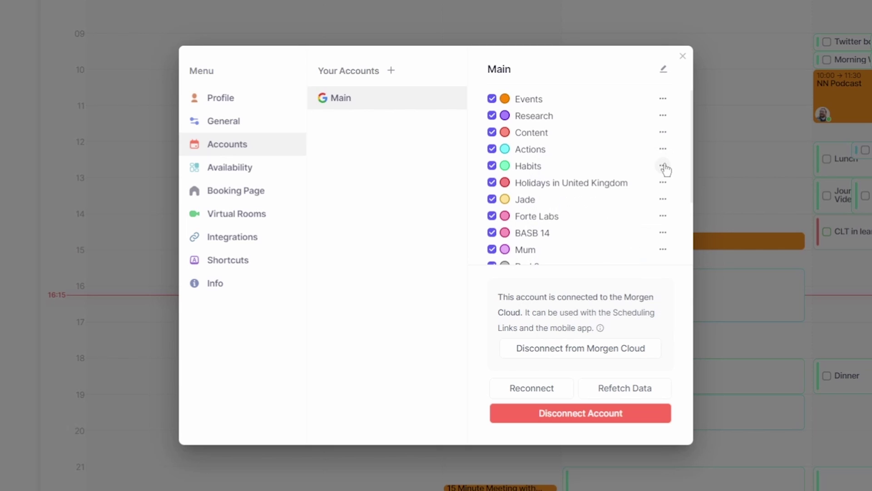
pyautogui.click(663, 166)
pyautogui.moveTo(602, 237)
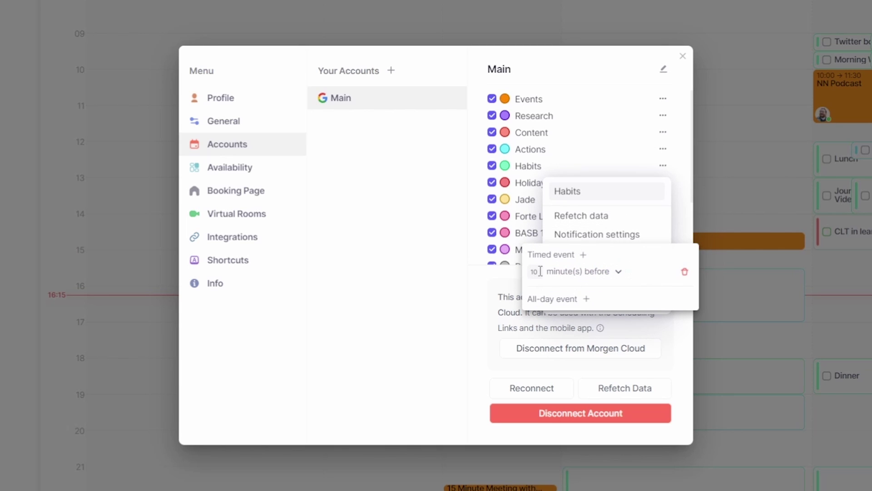
pyautogui.click(642, 125)
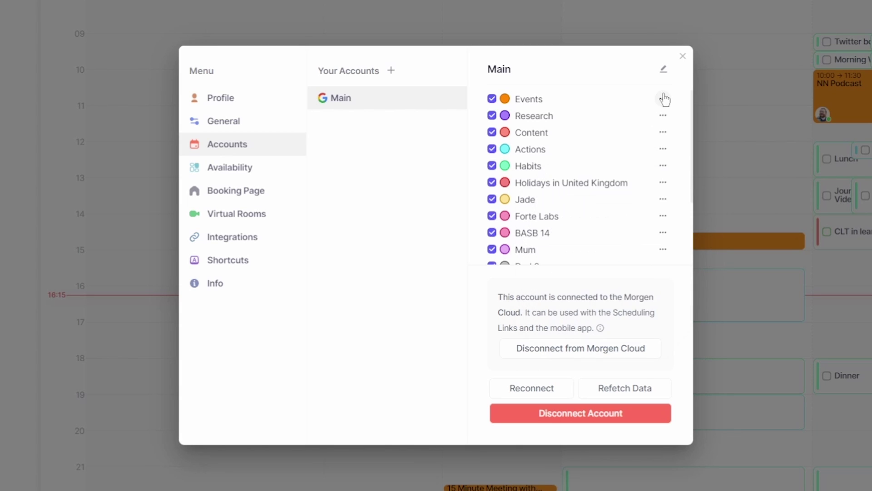
pyautogui.click(663, 98)
pyautogui.moveTo(605, 176)
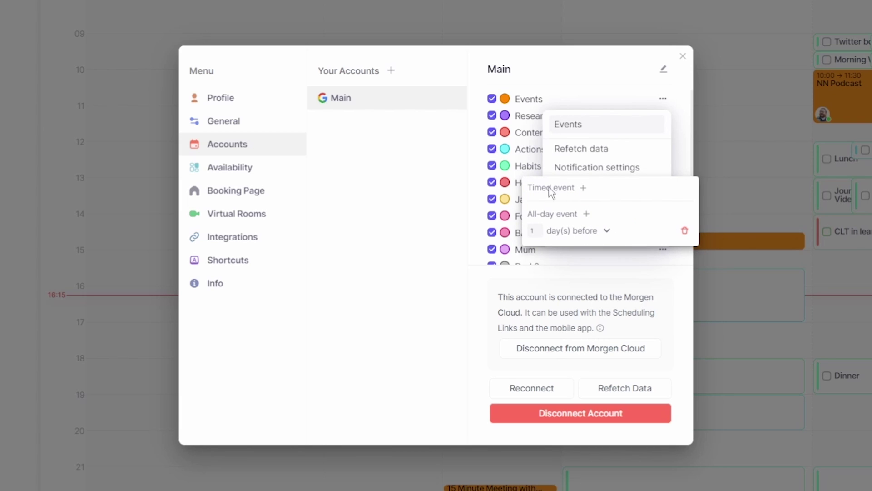
pyautogui.click(553, 87)
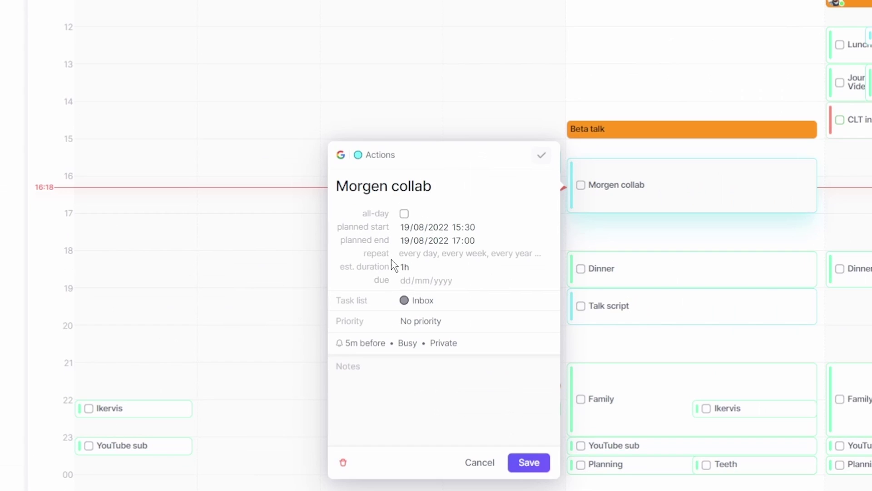
# Step: Check general preferences unchanged: default calendar Actions, Europe/London, Monday week start, Week view, Light theme
pyautogui.click(411, 322)
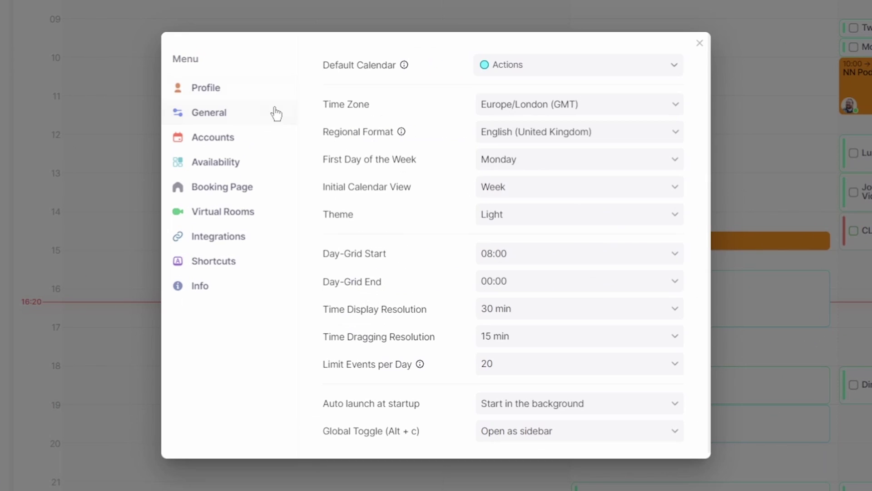
pyautogui.click(549, 66)
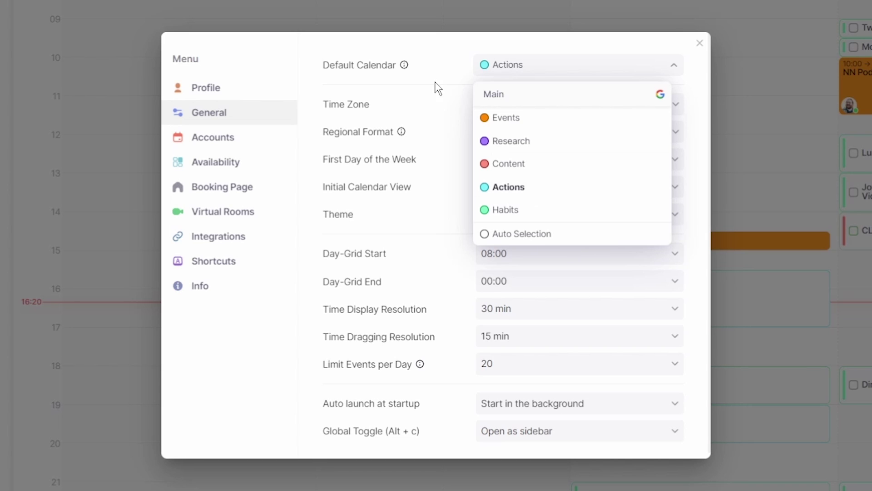
pyautogui.click(432, 67)
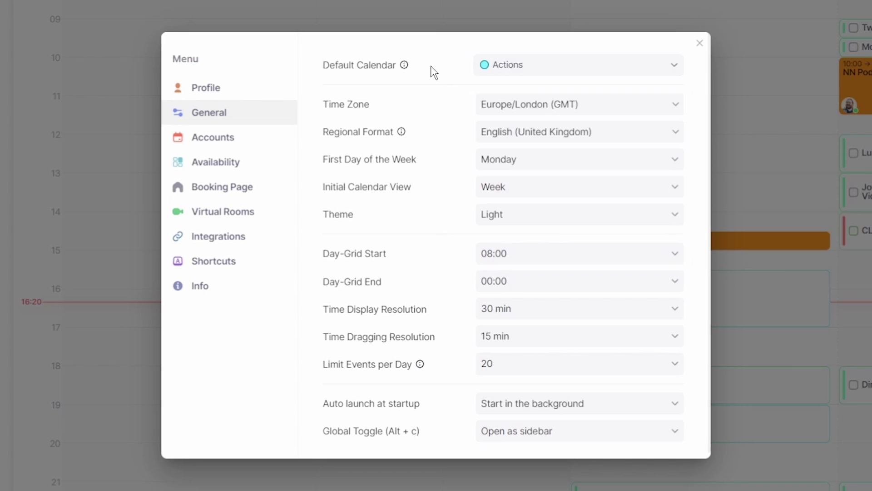
pyautogui.click(646, 109)
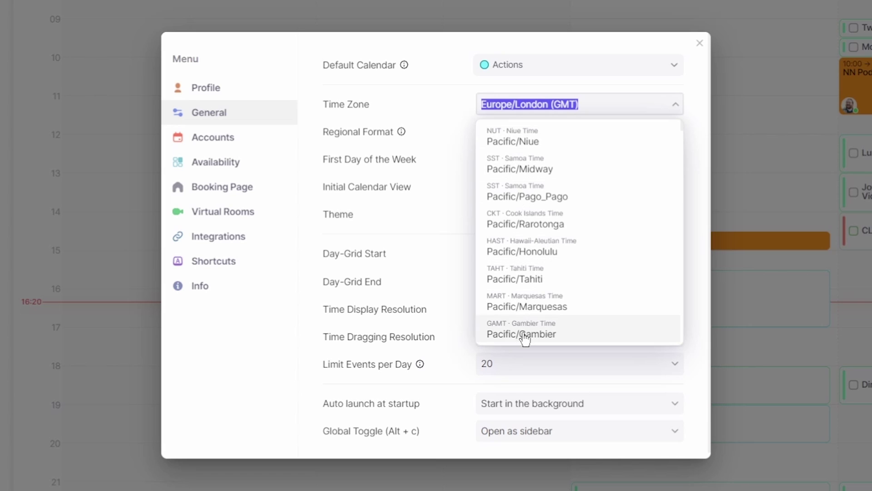
pyautogui.click(445, 94)
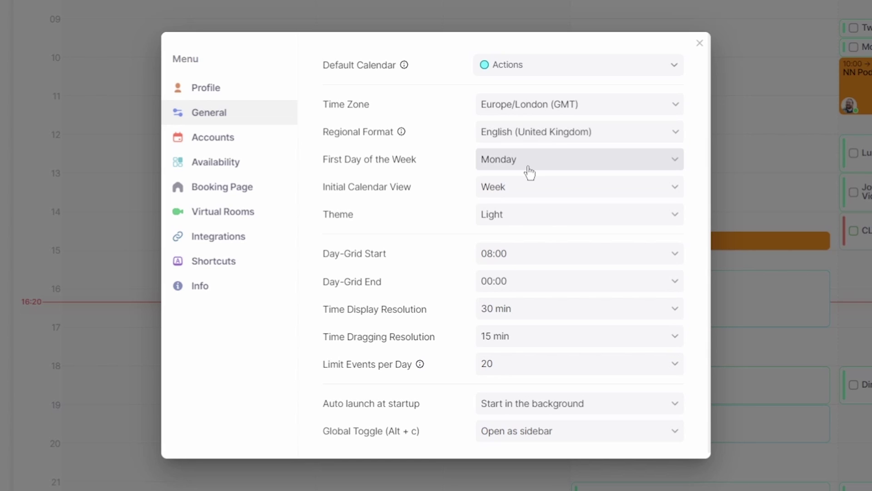
pyautogui.click(512, 161)
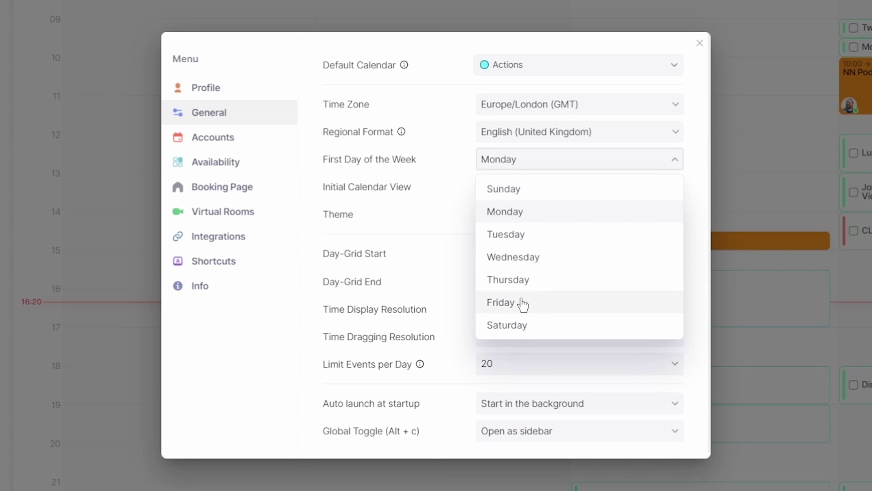
pyautogui.click(462, 196)
pyautogui.click(529, 193)
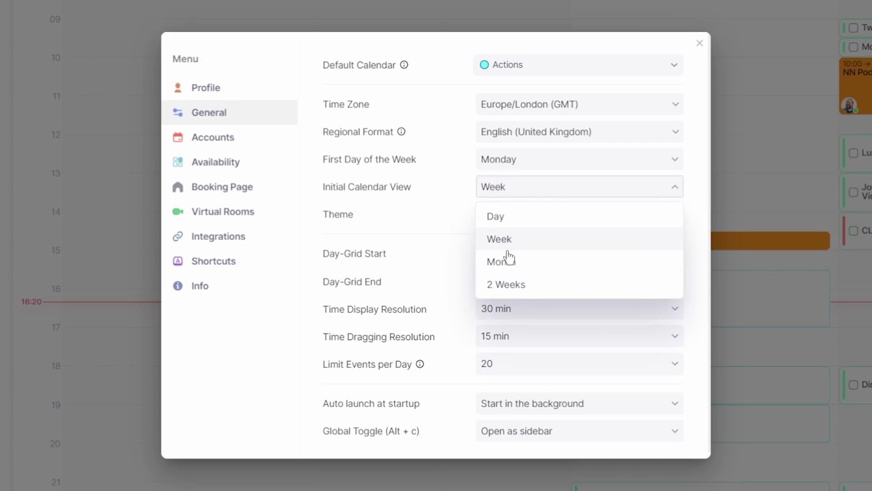
pyautogui.click(448, 188)
pyautogui.click(510, 220)
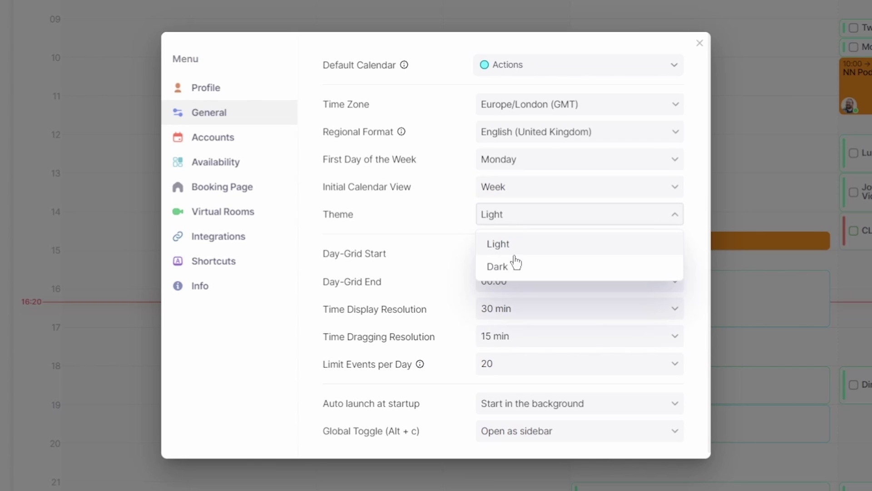
pyautogui.click(432, 225)
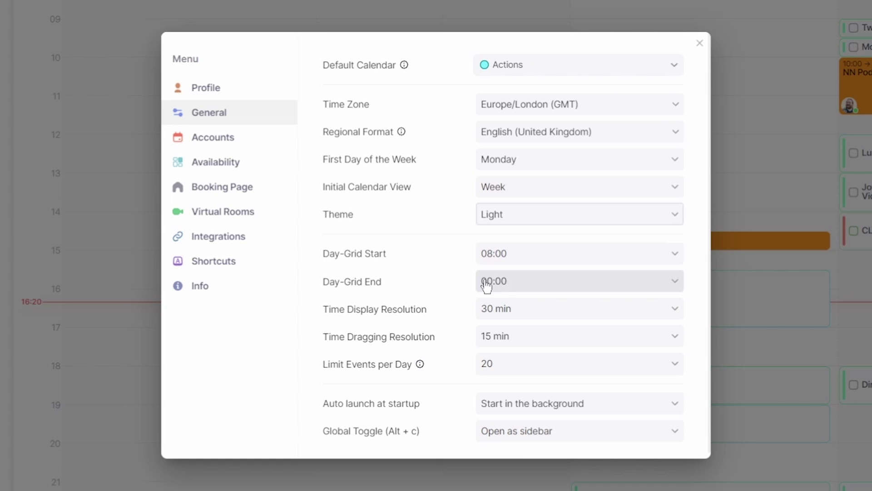
pyautogui.click(699, 43)
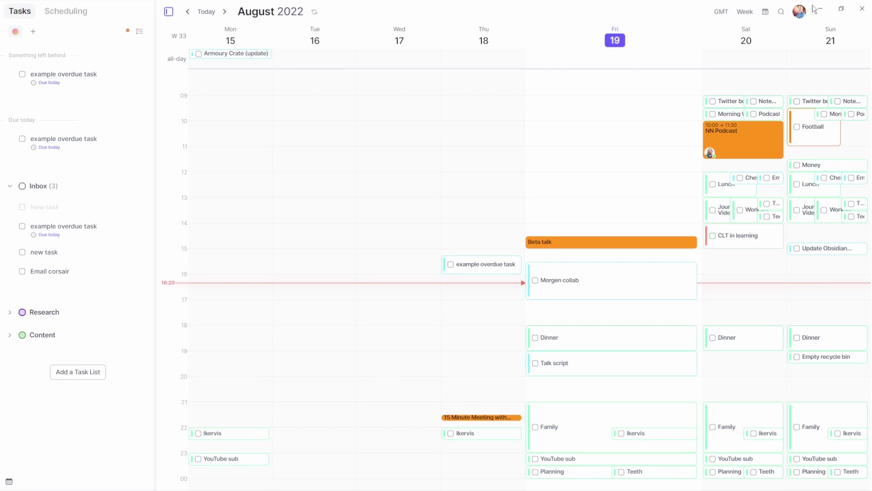
# Step: Confirm the 15 min dragging resolution and 20 events-per-day limit in General settings, then close settings
pyautogui.click(798, 15)
pyautogui.click(786, 84)
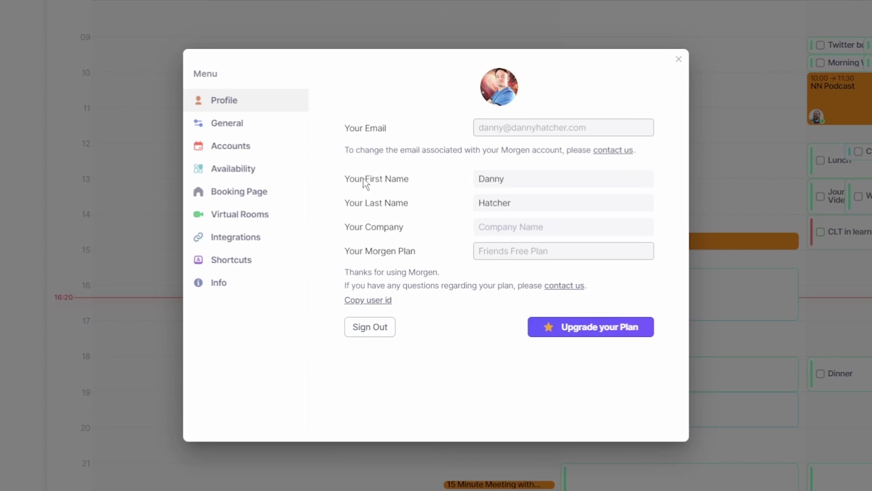
pyautogui.click(236, 132)
pyautogui.scroll(-1, 448, 285)
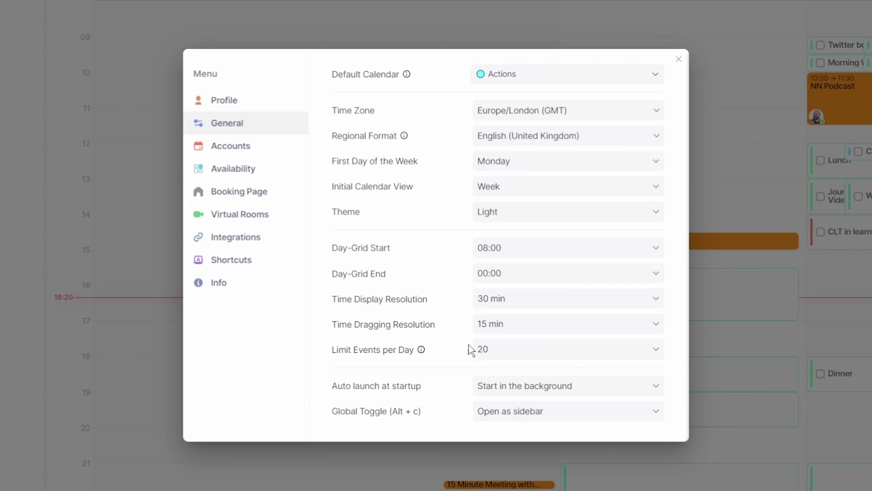
pyautogui.click(525, 326)
pyautogui.click(528, 305)
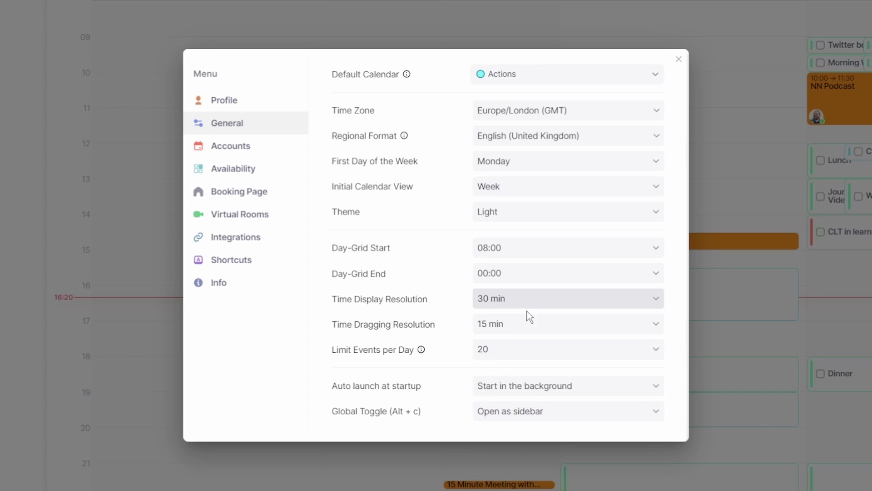
pyautogui.click(509, 359)
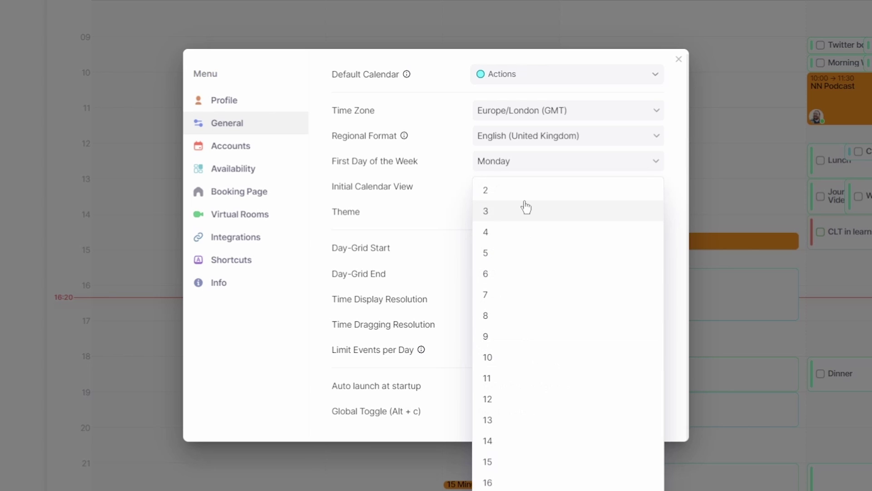
pyautogui.click(458, 235)
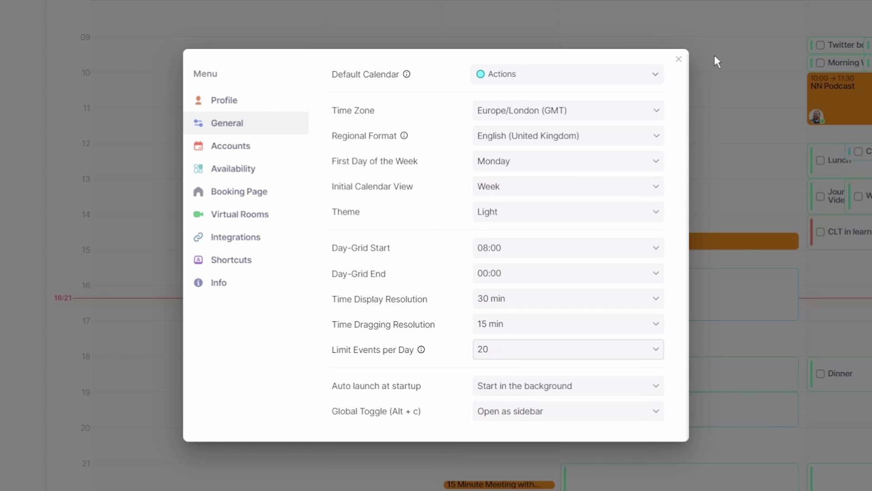
pyautogui.click(717, 62)
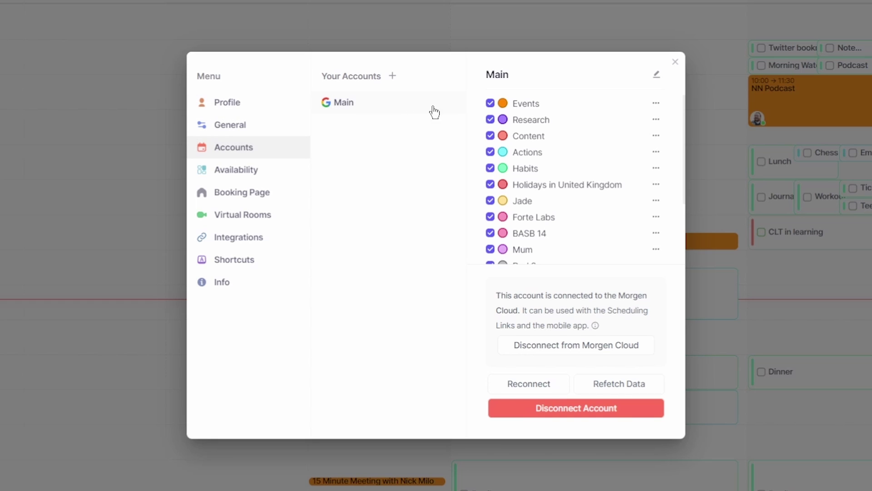
# Step: Select the Main Google account, scroll its calendar list and start editing the account name
pyautogui.scroll(-3, 563, 105)
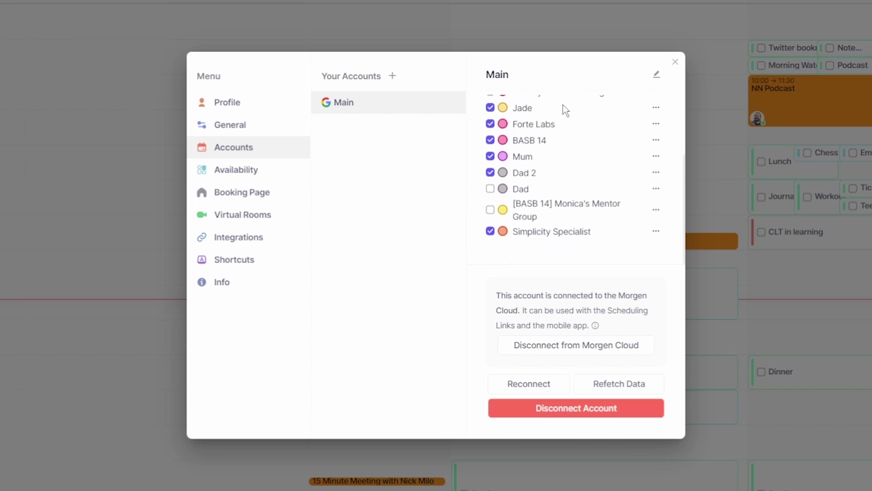
pyautogui.scroll(3, 550, 222)
pyautogui.scroll(-3, 550, 223)
pyautogui.scroll(3, 549, 223)
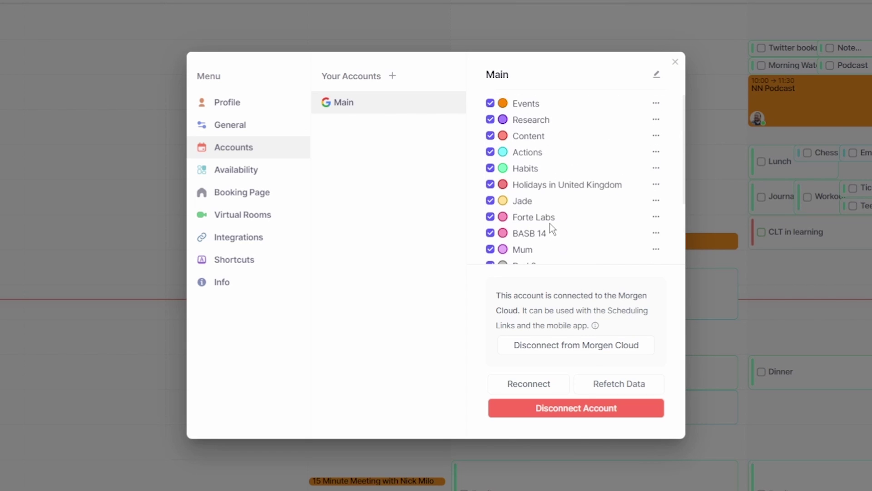
pyautogui.click(351, 104)
pyautogui.click(662, 77)
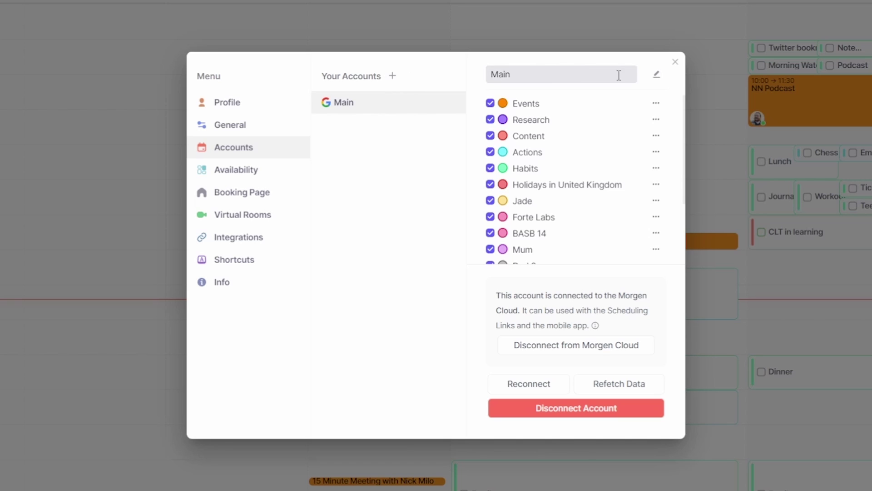
pyautogui.click(656, 103)
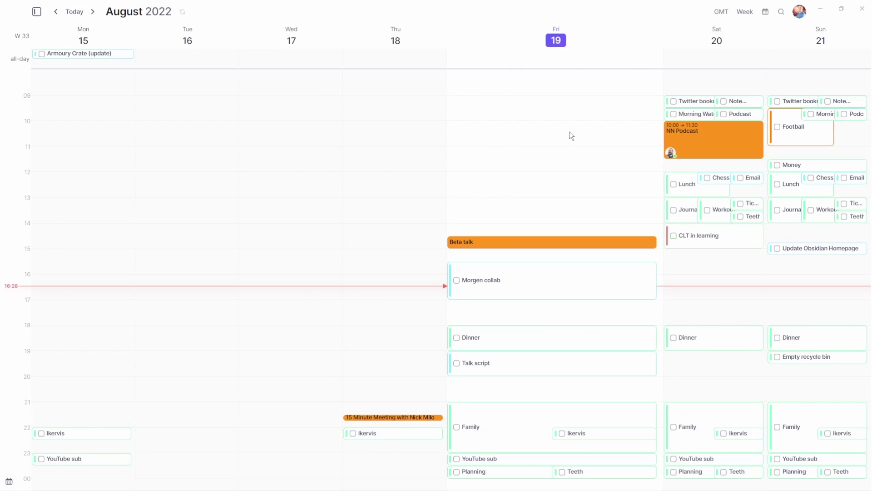
# Step: Show the time zone panel: Europe/London current, with Los Angeles, New York and Brussels assistant zones
pyautogui.moveTo(28, 94)
pyautogui.click(717, 17)
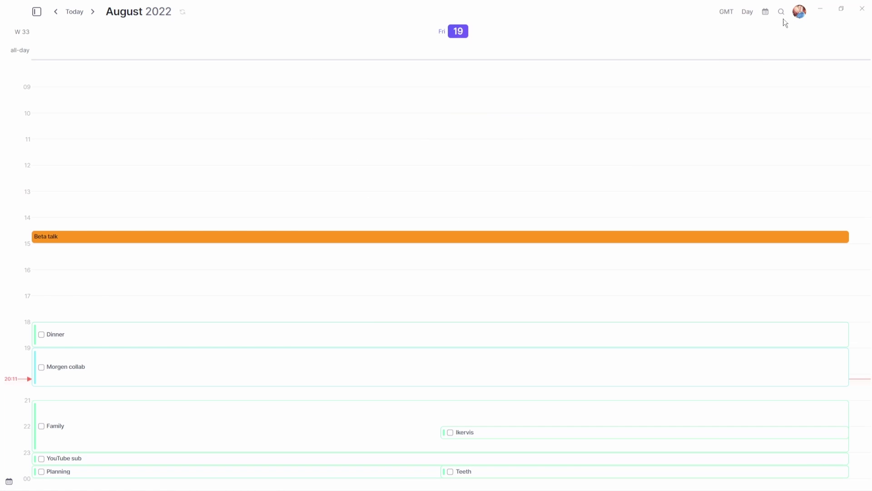
# Step: Look over the shared availability settings, then close them
pyautogui.click(800, 11)
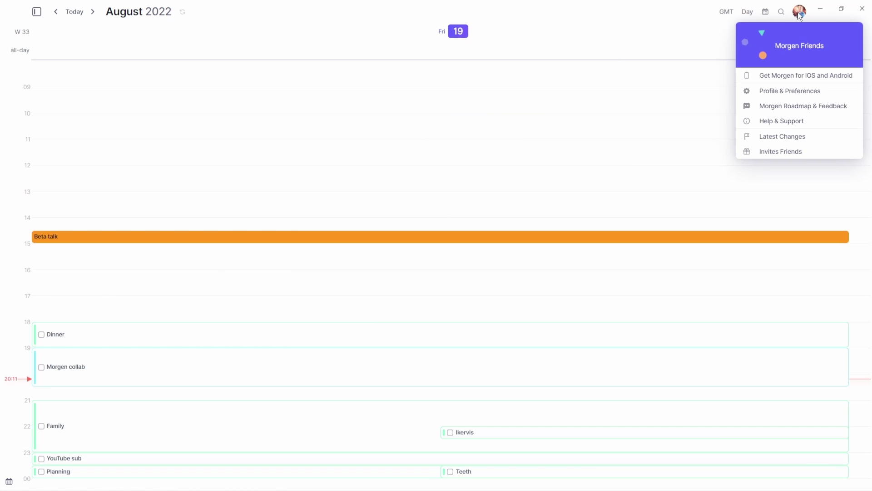
pyautogui.click(777, 90)
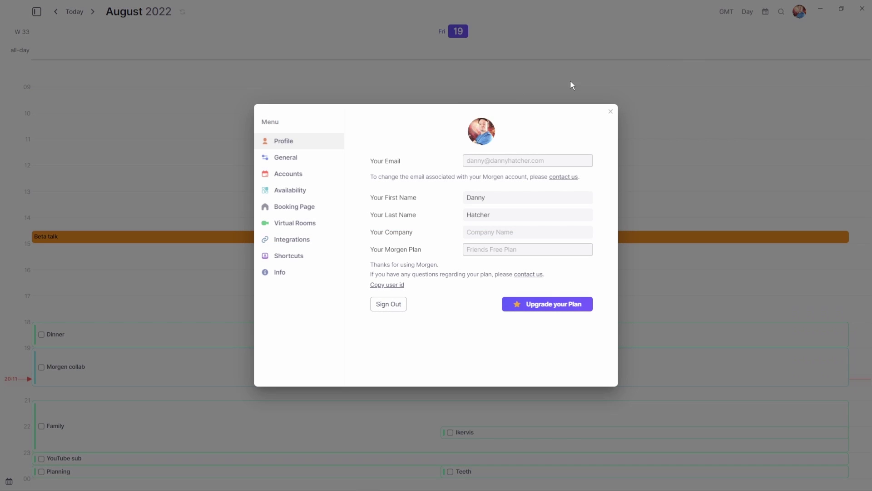
pyautogui.click(290, 190)
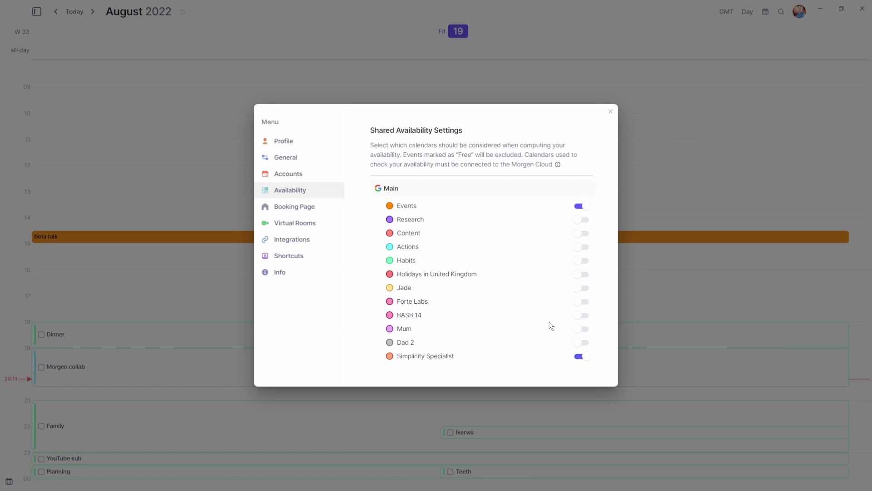
pyautogui.click(611, 112)
# Step: Show the scheduling links in the sidebar and open the Booking Page settings
pyautogui.click(36, 11)
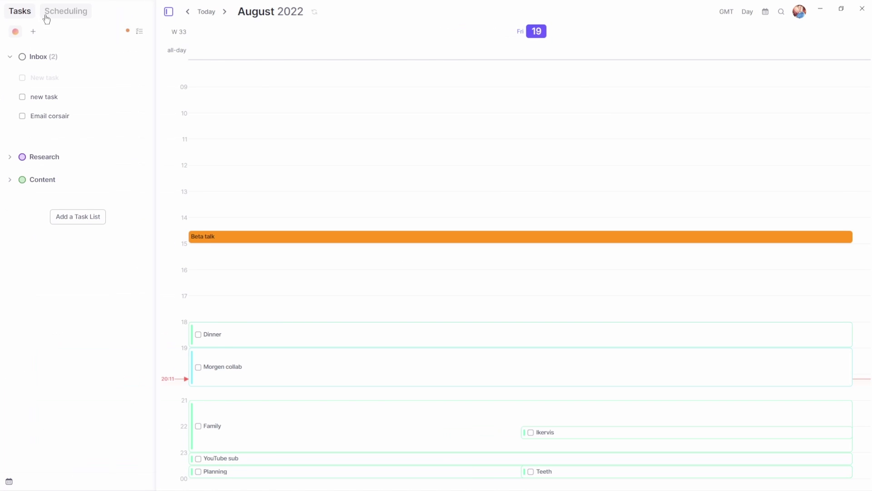
pyautogui.click(63, 11)
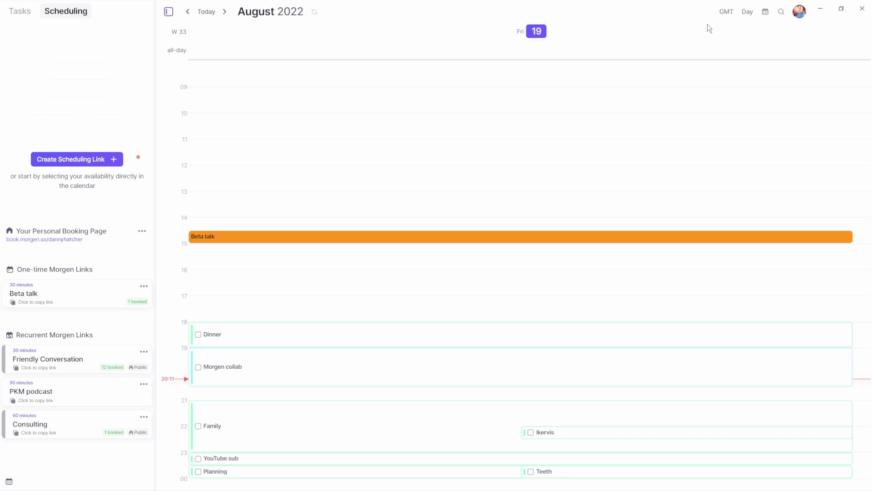
pyautogui.click(806, 12)
pyautogui.click(787, 37)
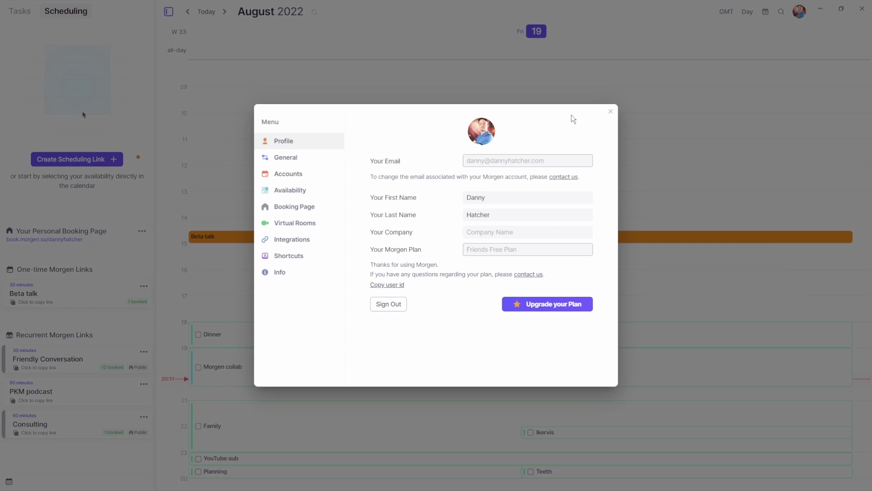
pyautogui.click(313, 209)
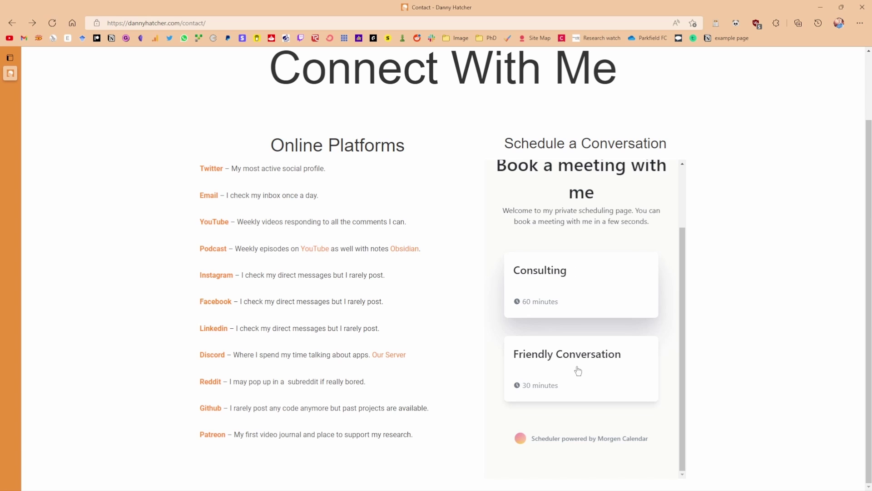
# Step: Open the Friendly Conversation booking calendar and scroll through its August 2022 dates
pyautogui.click(578, 371)
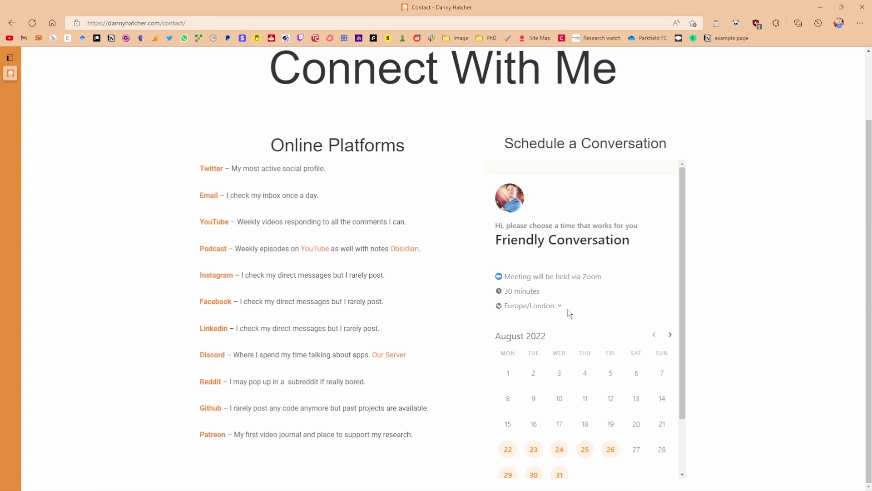
pyautogui.scroll(-3, 570, 313)
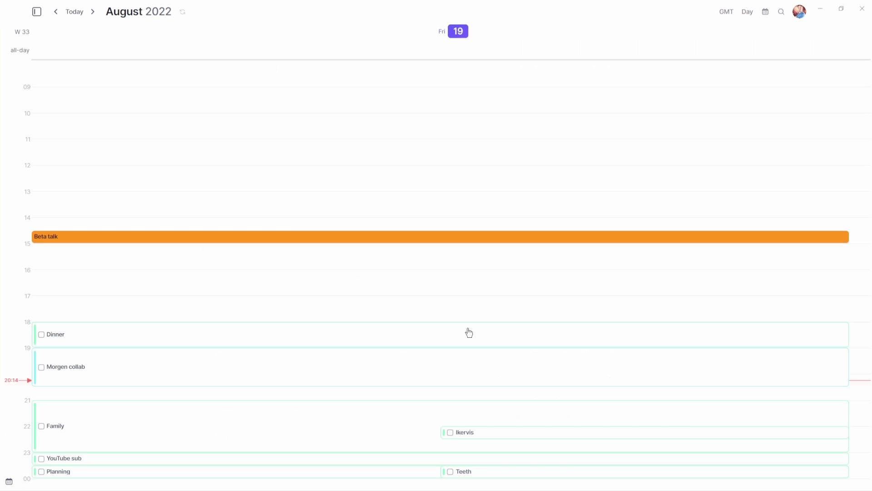
# Step: View Virtual Rooms settings, then try a virtual room on a Friday 17:00 test event and discard it
pyautogui.click(799, 11)
pyautogui.click(780, 49)
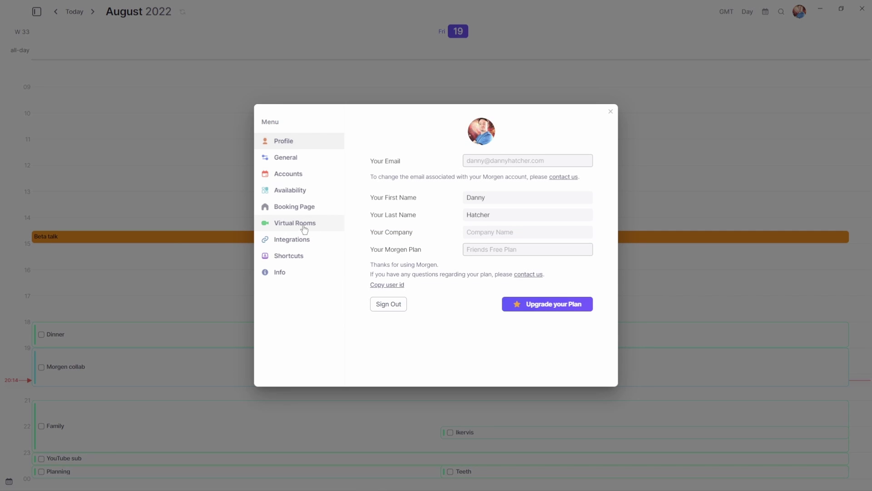
pyautogui.click(305, 228)
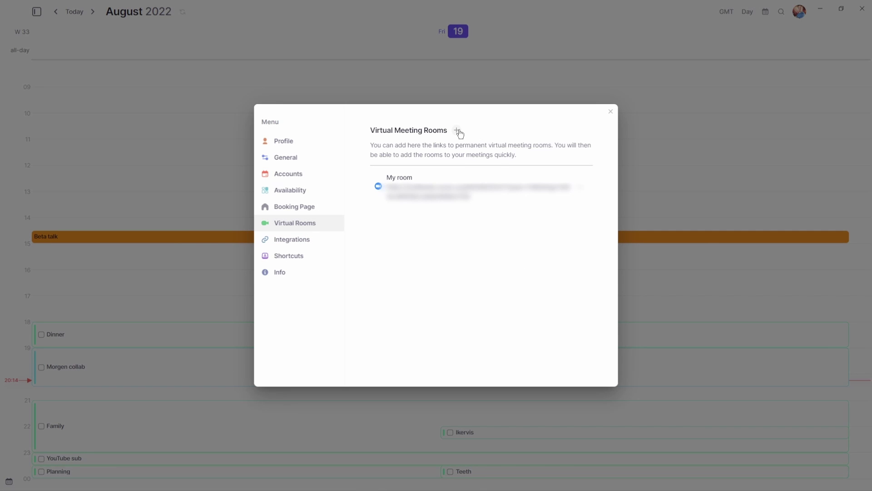
pyautogui.press('Escape')
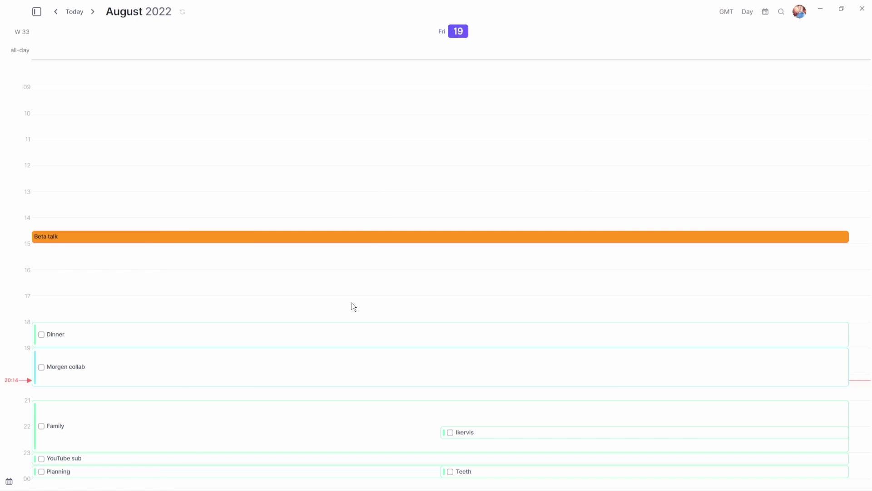
pyautogui.click(352, 302)
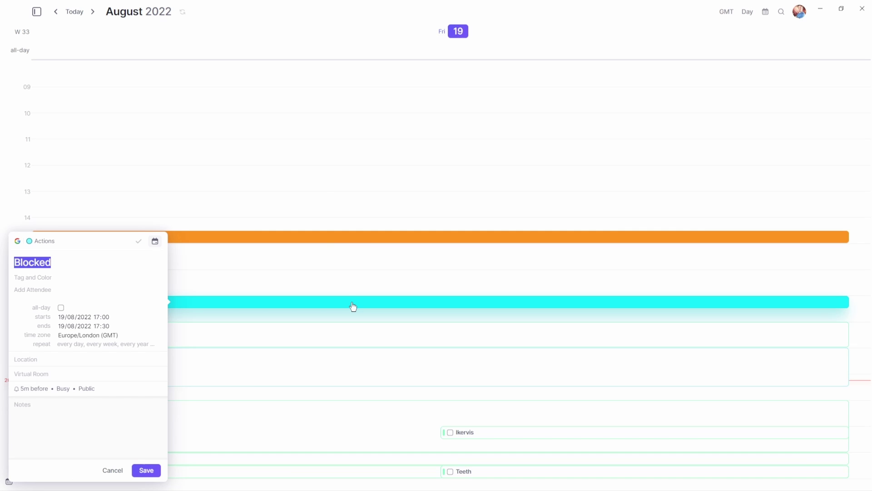
pyautogui.click(33, 374)
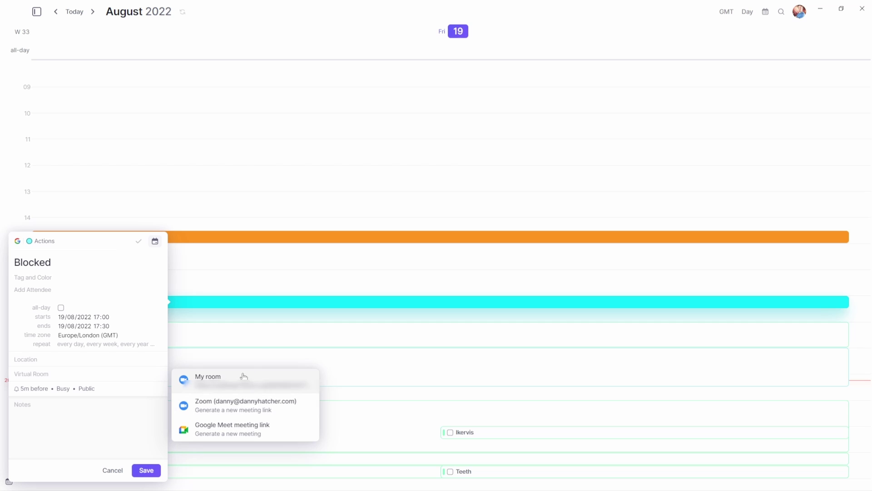
pyautogui.press('Escape')
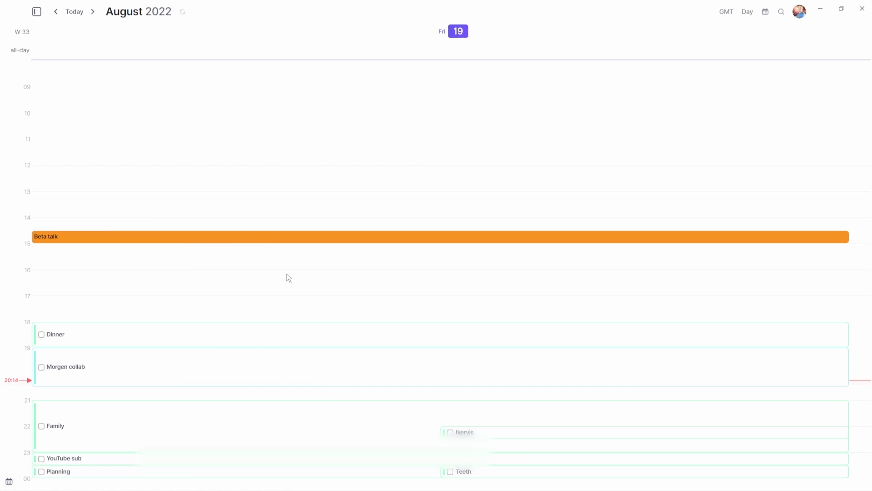
# Step: Browse the available integrations, then close settings and switch the calendar to Week view
pyautogui.click(800, 19)
pyautogui.click(782, 89)
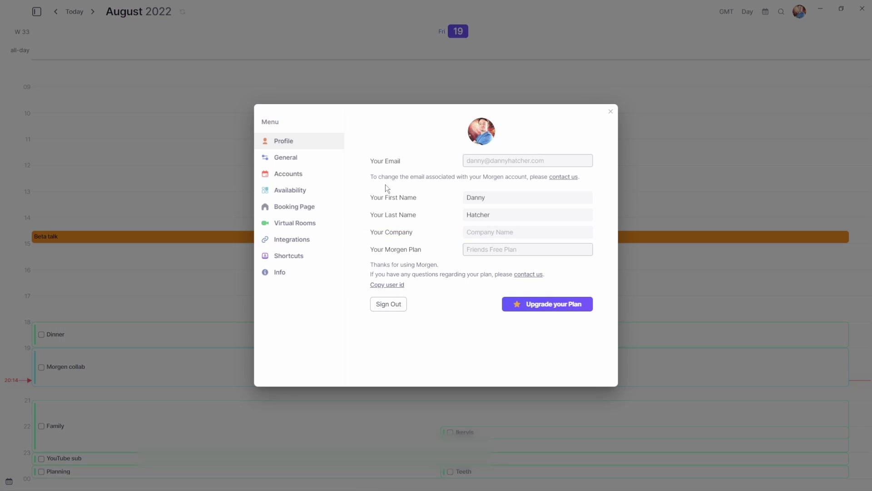
pyautogui.click(299, 244)
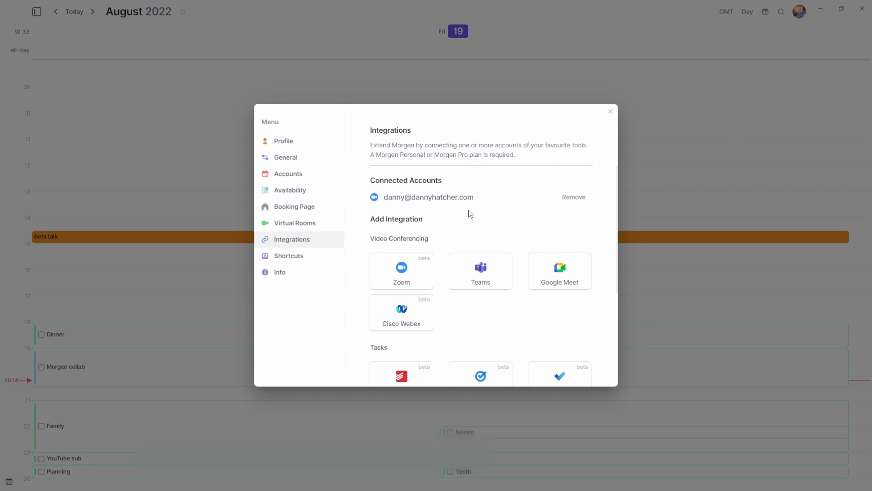
pyautogui.scroll(-4, 462, 312)
pyautogui.scroll(2, 468, 308)
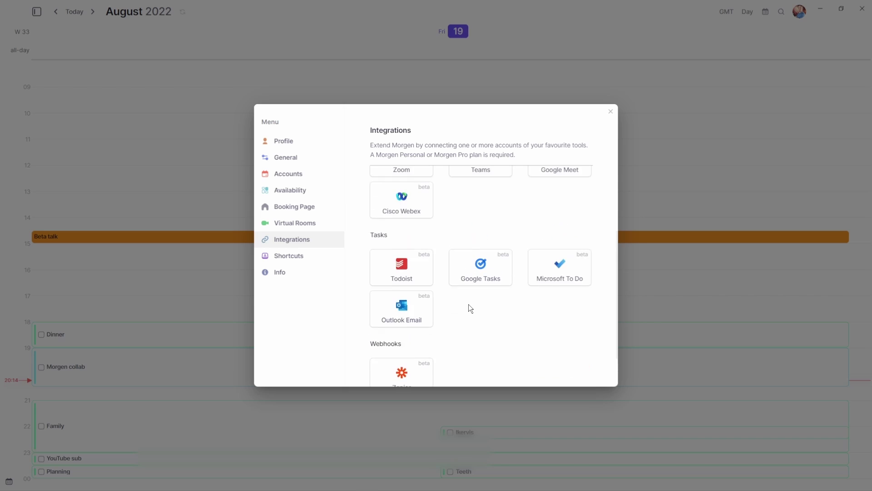
pyautogui.press('Escape')
pyautogui.press('w')
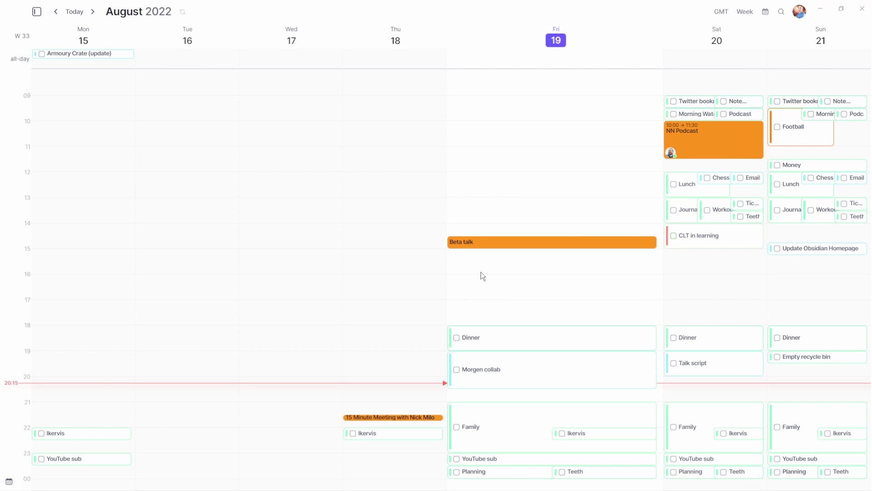
pyautogui.click(781, 12)
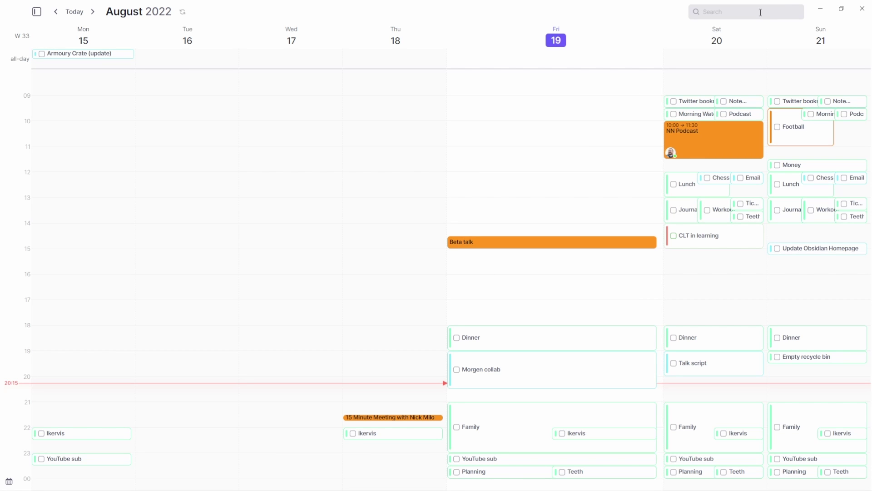
pyautogui.write('football')
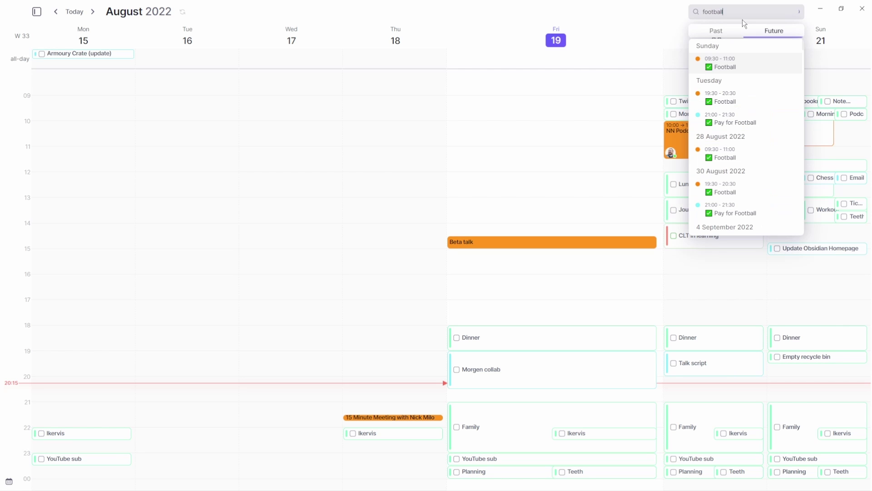
pyautogui.click(716, 32)
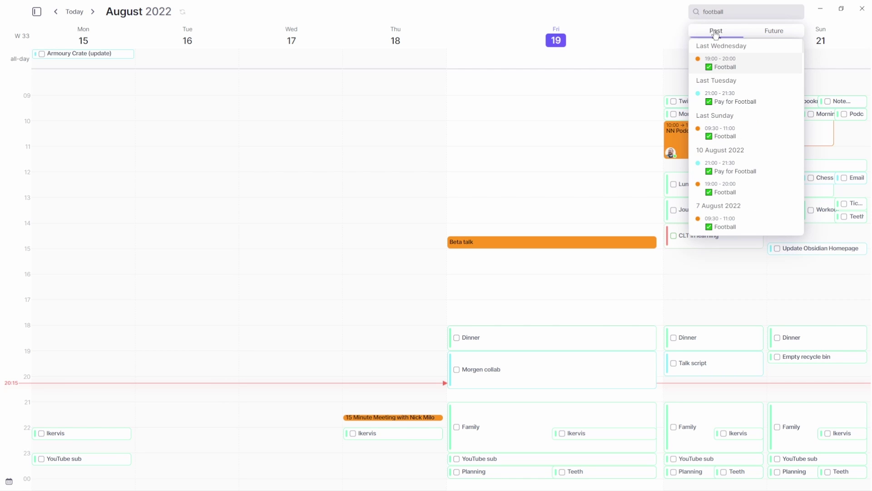
pyautogui.click(772, 32)
pyautogui.scroll(-5, 768, 90)
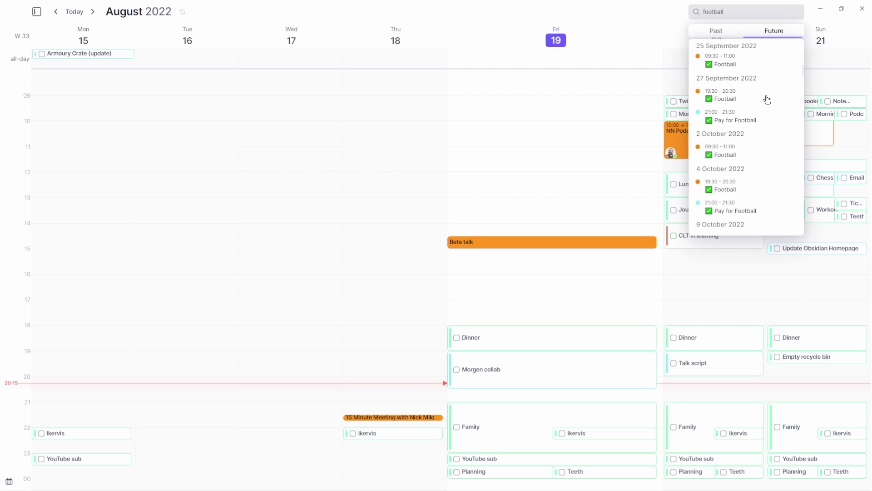
pyautogui.scroll(4, 767, 97)
pyautogui.click(716, 30)
pyautogui.scroll(-5, 745, 86)
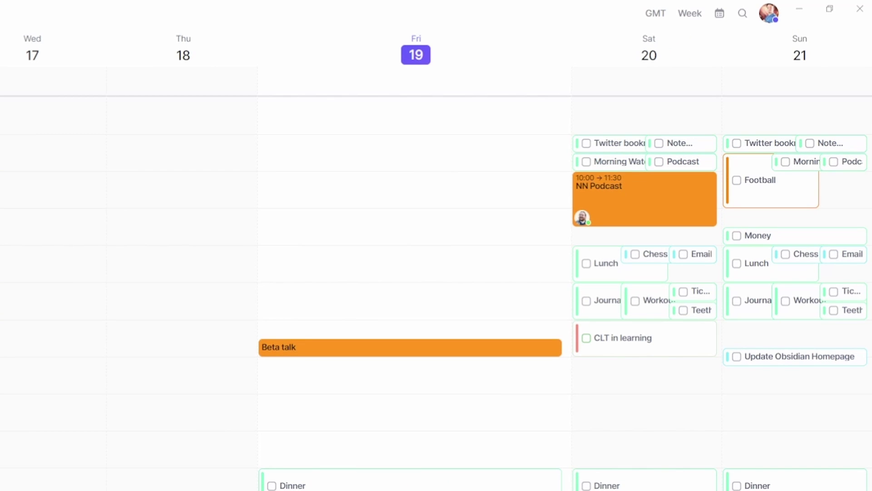
# Step: Check in the calendars list that Events belongs to calendar sets 0, 1 and 2
pyautogui.click(720, 14)
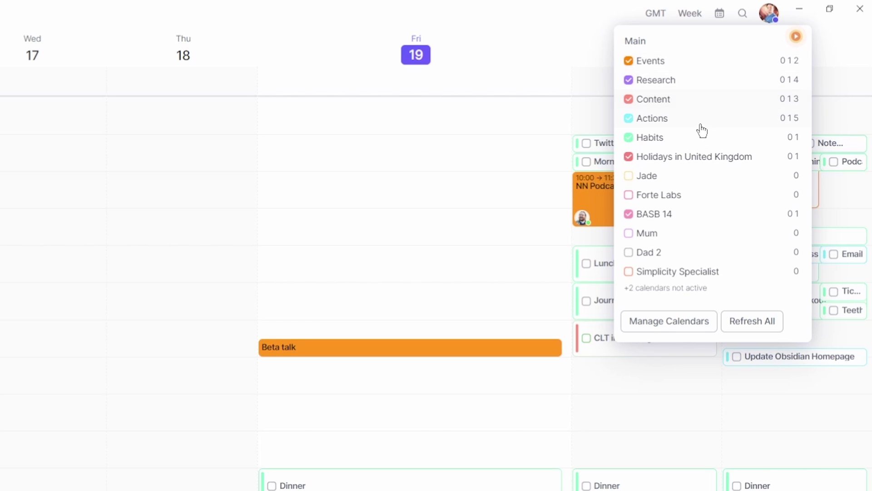
pyautogui.click(795, 62)
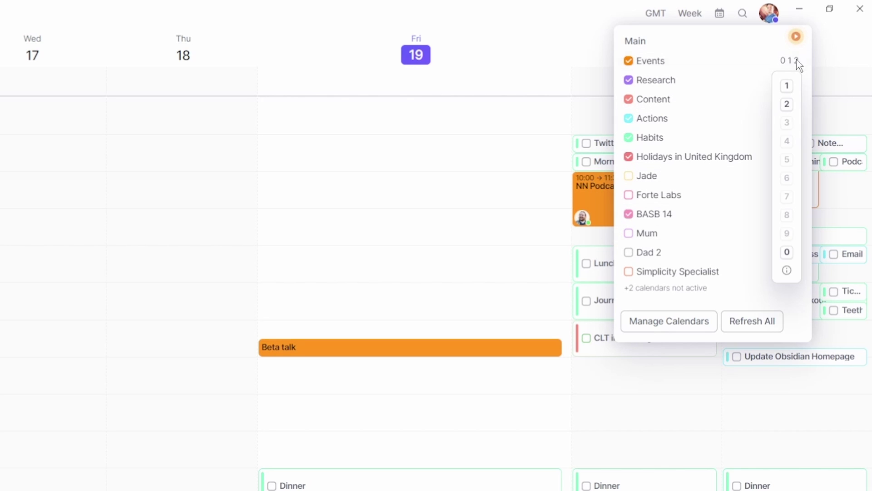
pyautogui.click(743, 47)
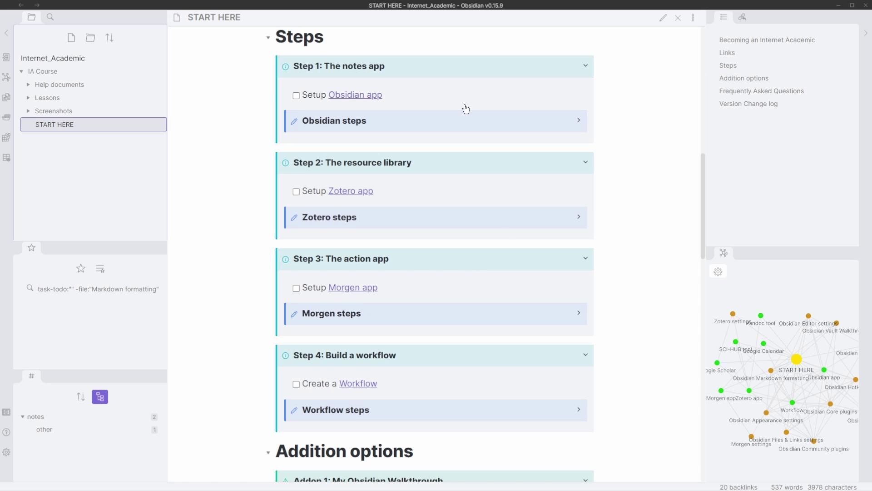
# Step: Expand the Morgen steps callout and scroll through App setup, Action management, Integrations and Schedule links
pyautogui.click(371, 322)
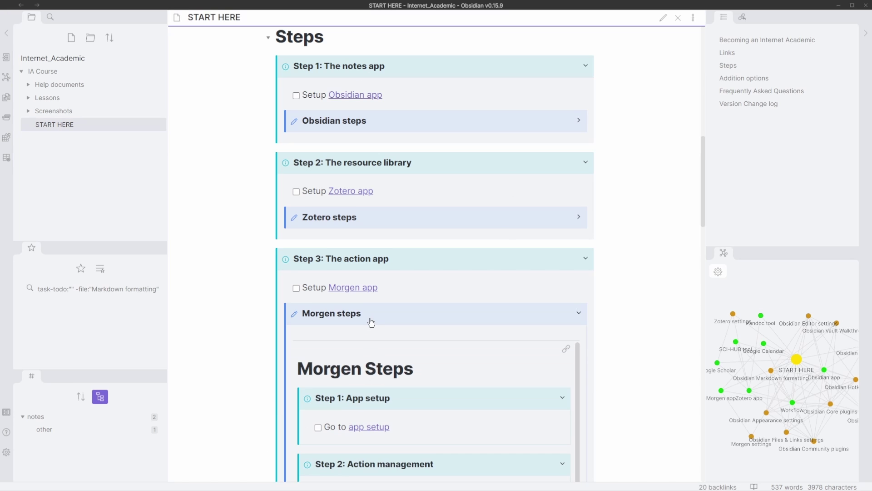
pyautogui.scroll(-5, 370, 318)
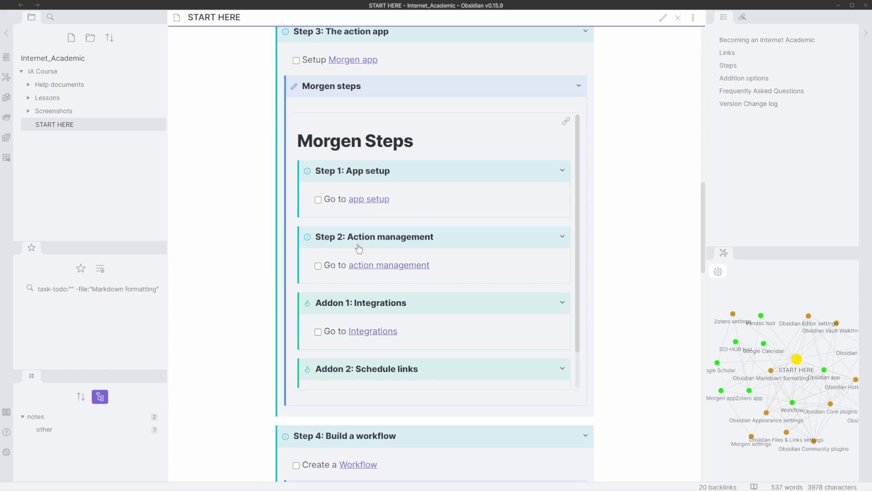
pyautogui.moveTo(373, 331)
pyautogui.scroll(-3, 432, 326)
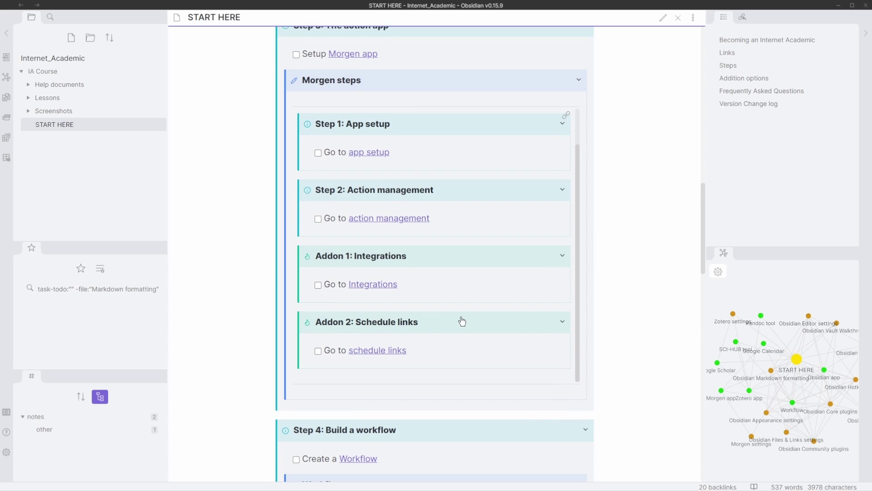
pyautogui.scroll(-4, 431, 345)
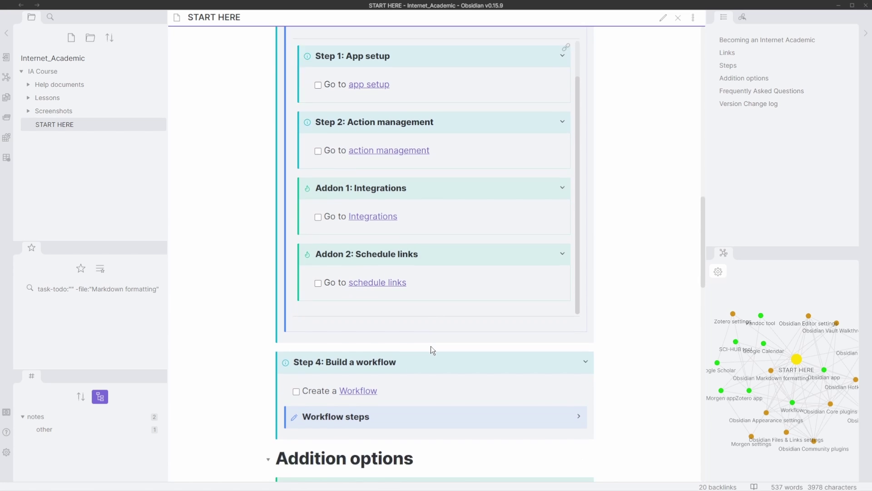